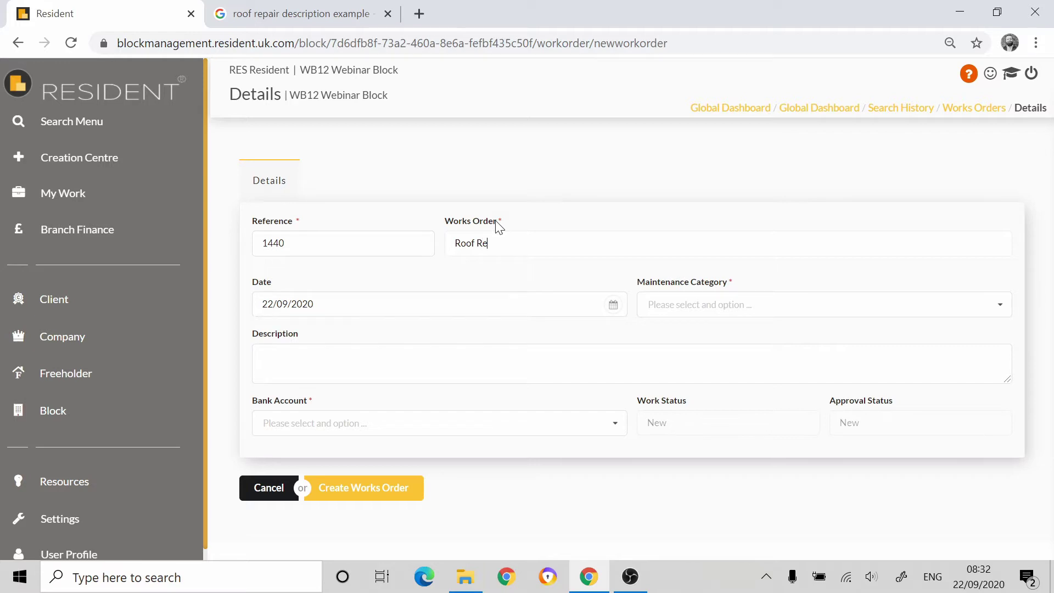
Title the works order "Roof Replacement" and set its maintenance category to Special Roof Works.
type("placement")
left_click(708, 304)
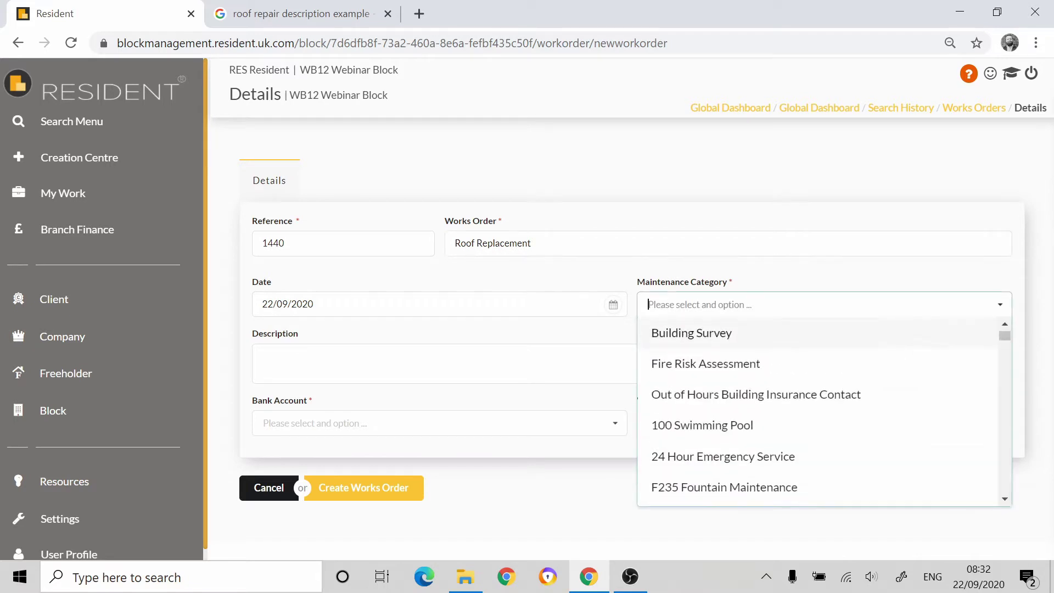
type("roof")
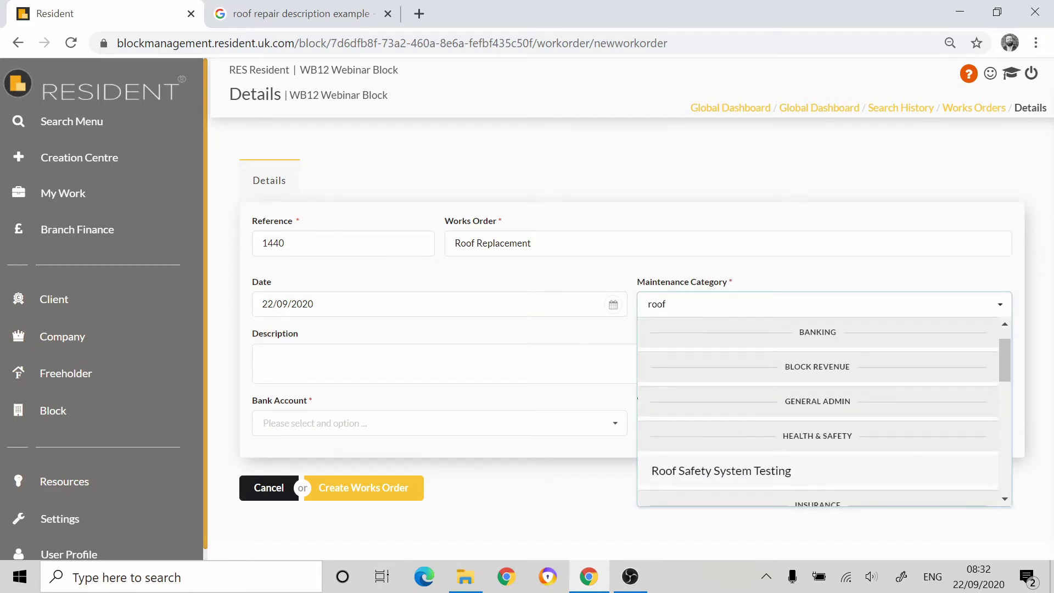
scroll(766, 387, "down", 5)
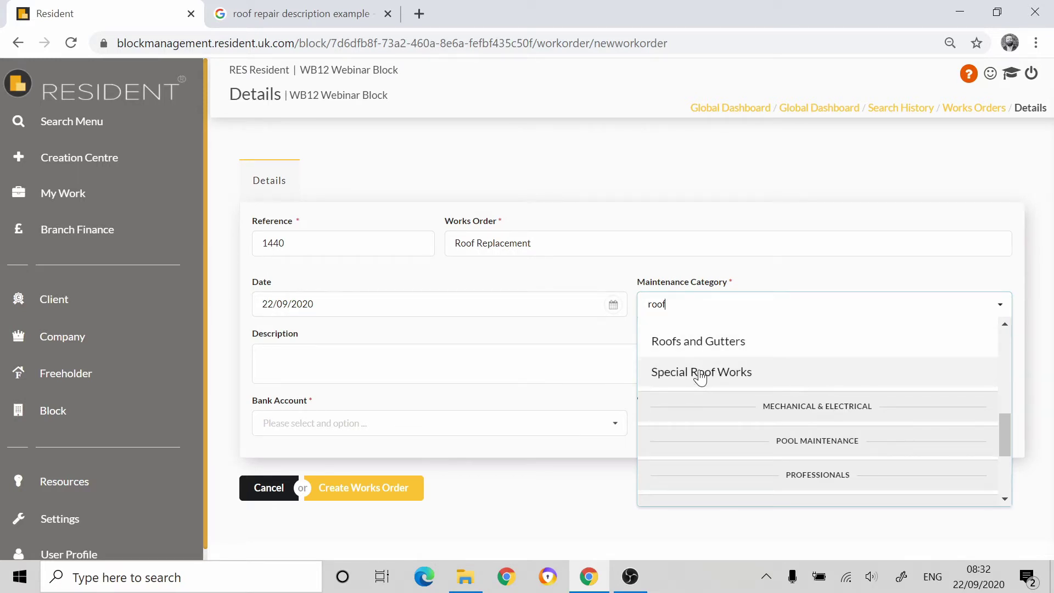
left_click(700, 371)
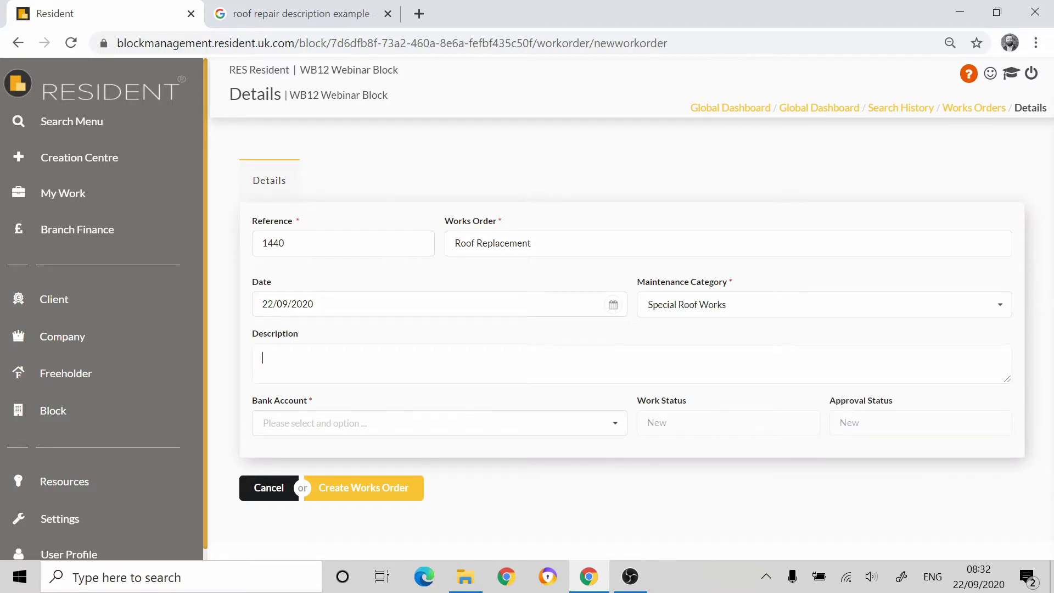
Paste the copied roofing scope, from "A thorough inspection of the existing roof" to "New water and ice shield", into the description and review it.
right_click(332, 357)
left_click(386, 253)
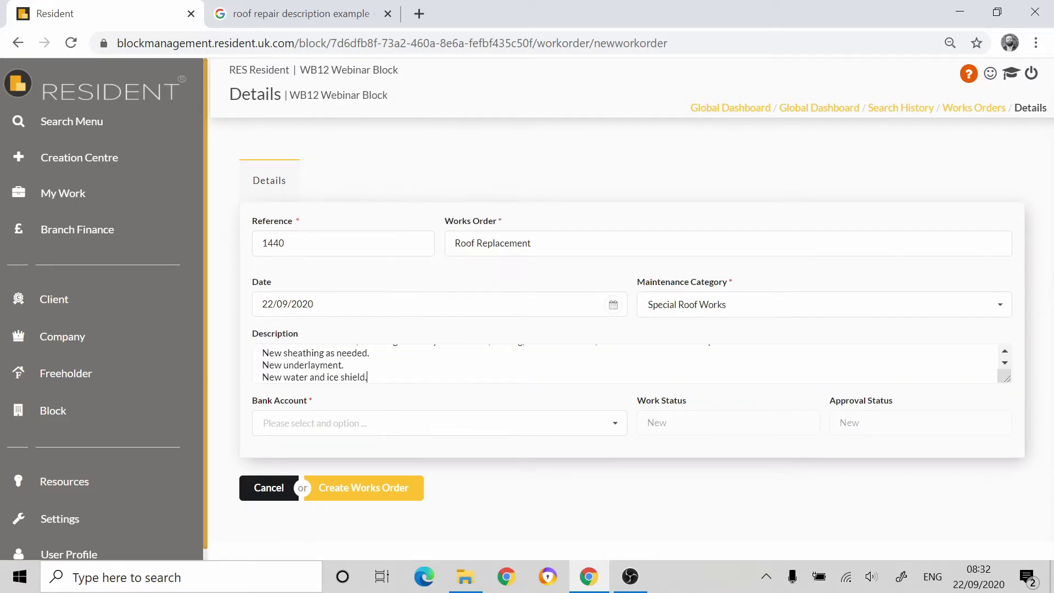
scroll(626, 363, "up", 3)
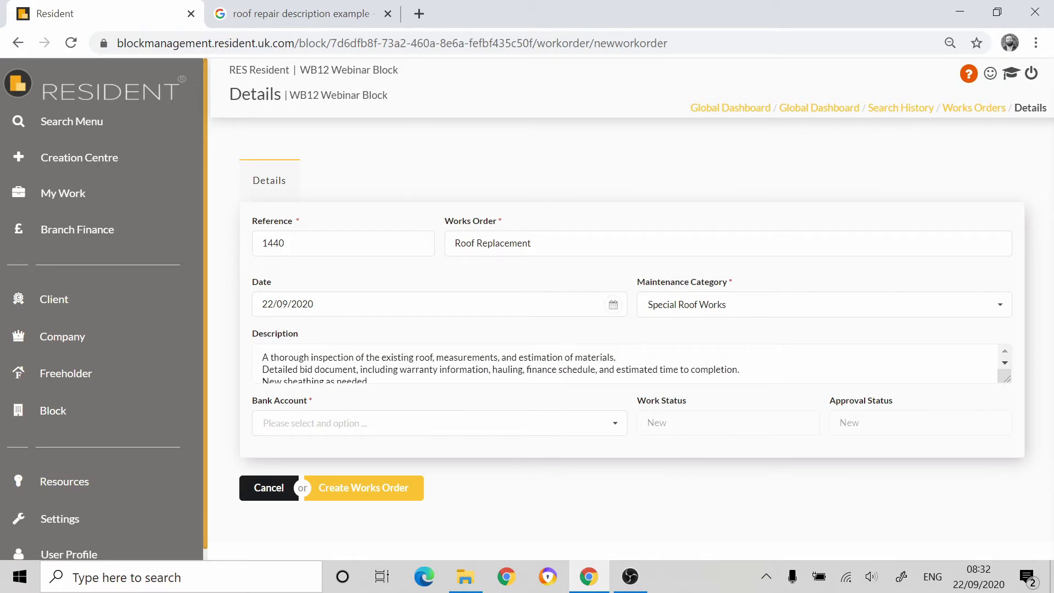
left_click_drag(262, 357, 311, 393)
key("End")
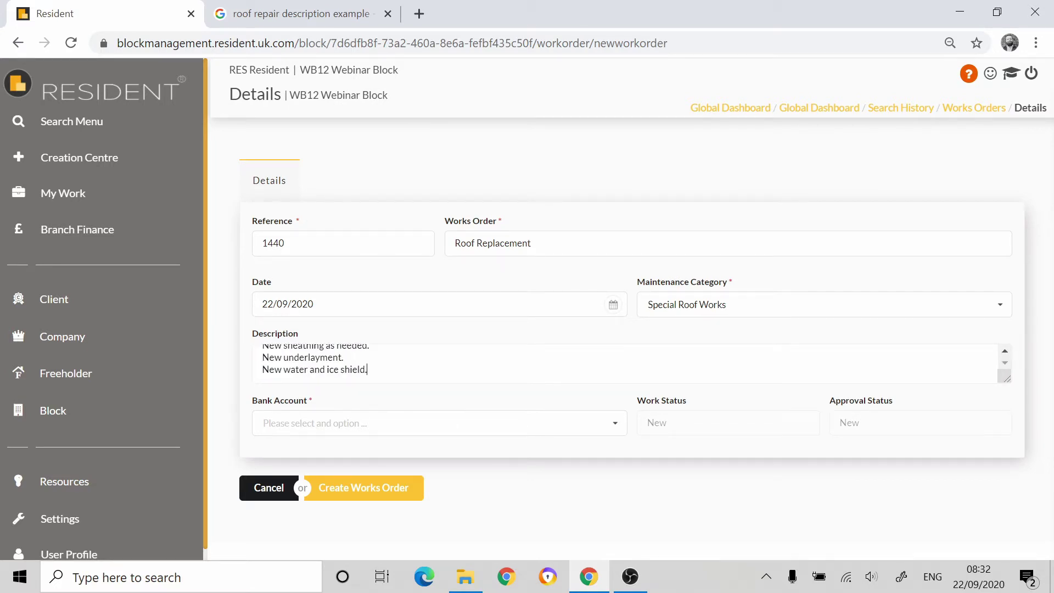
key("ctrl+Home")
Set the bank account to Resident Client Account and create the works order.
left_click(338, 422)
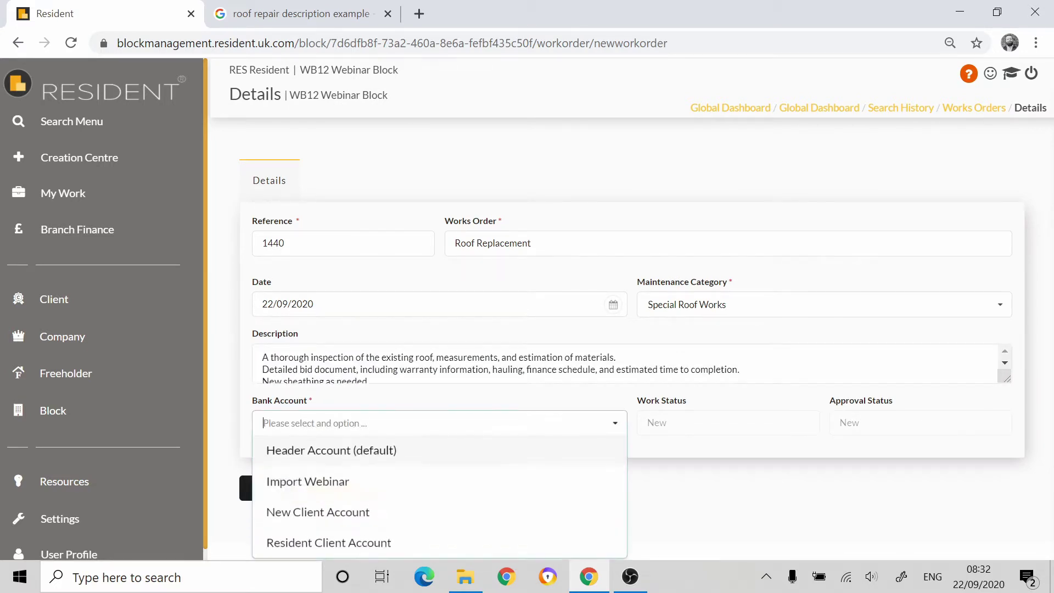
left_click(336, 544)
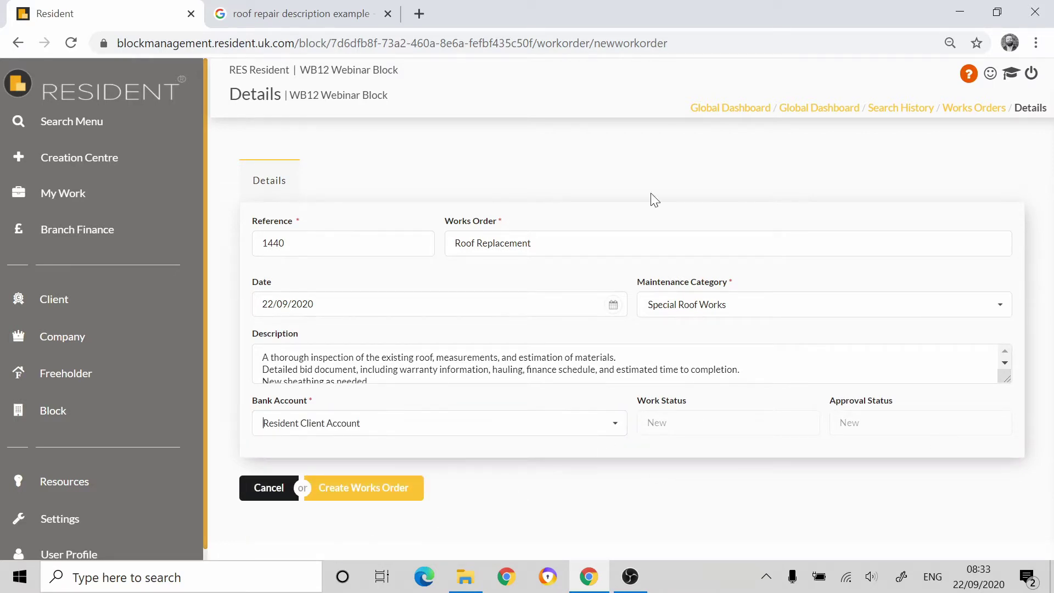
left_click(370, 490)
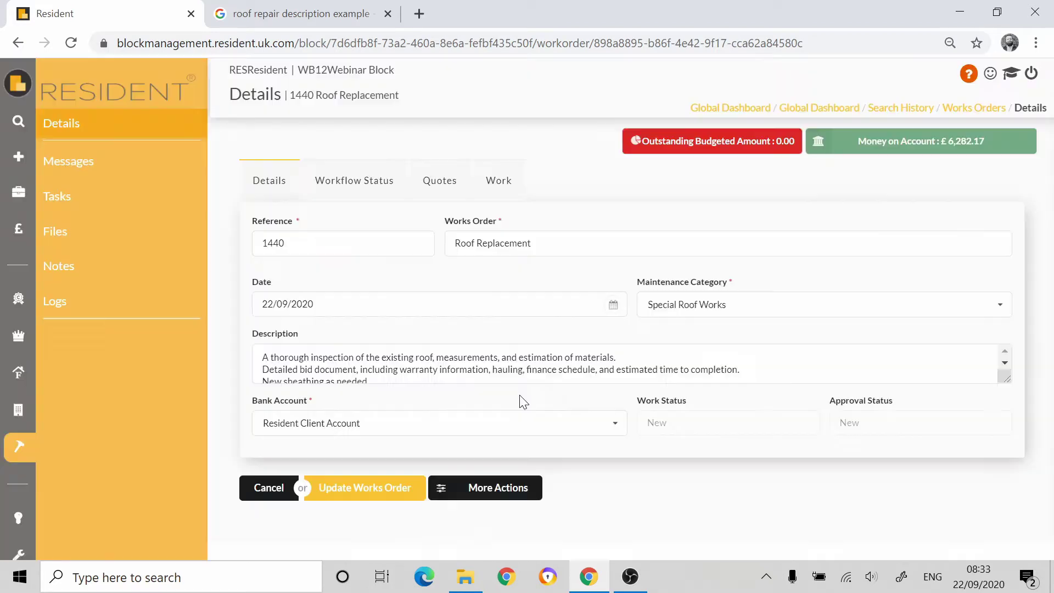
Review the new works order's budget and account figures, and compare its description with the quote and work instructions.
left_click(717, 150)
mouse_move(871, 150)
left_click(433, 180)
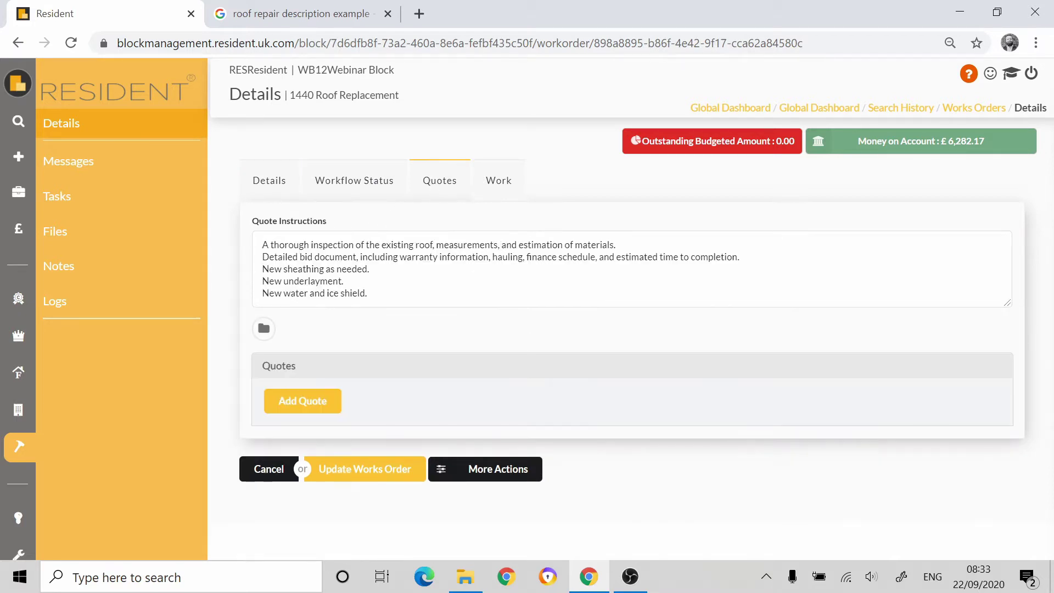
left_click(269, 186)
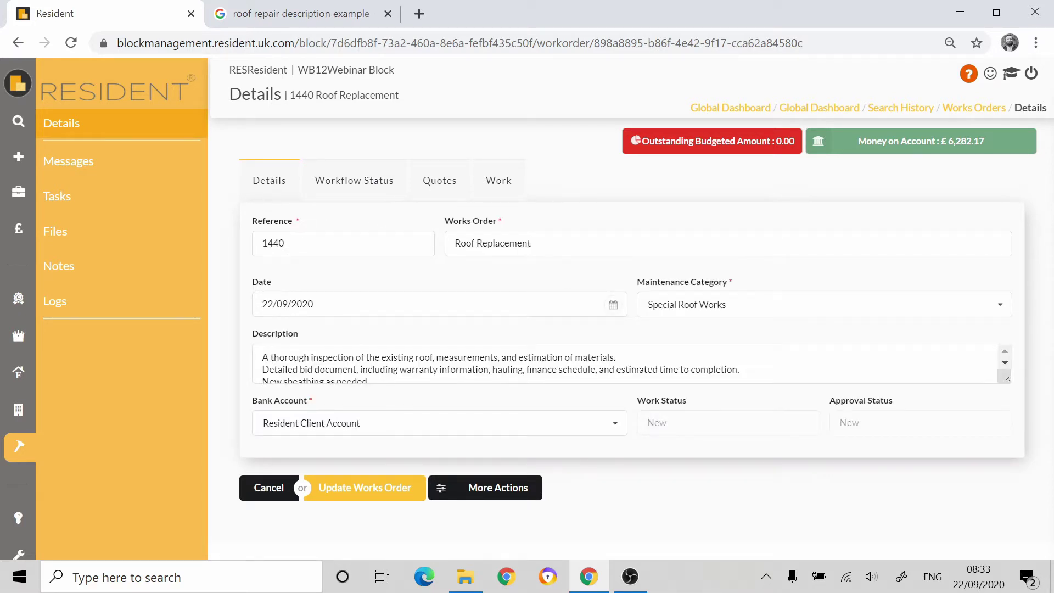
left_click(495, 181)
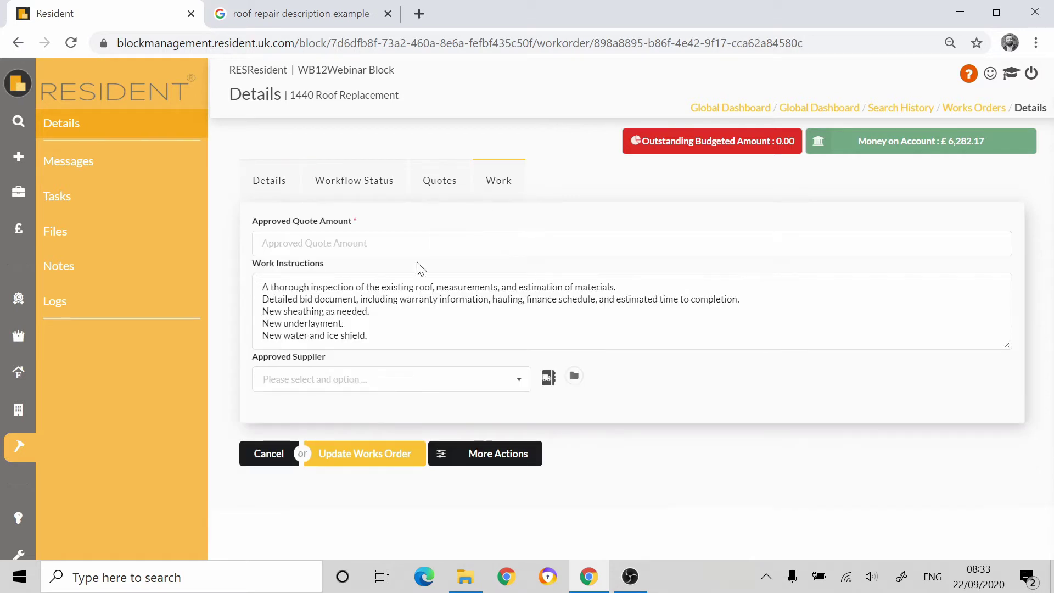
left_click(442, 190)
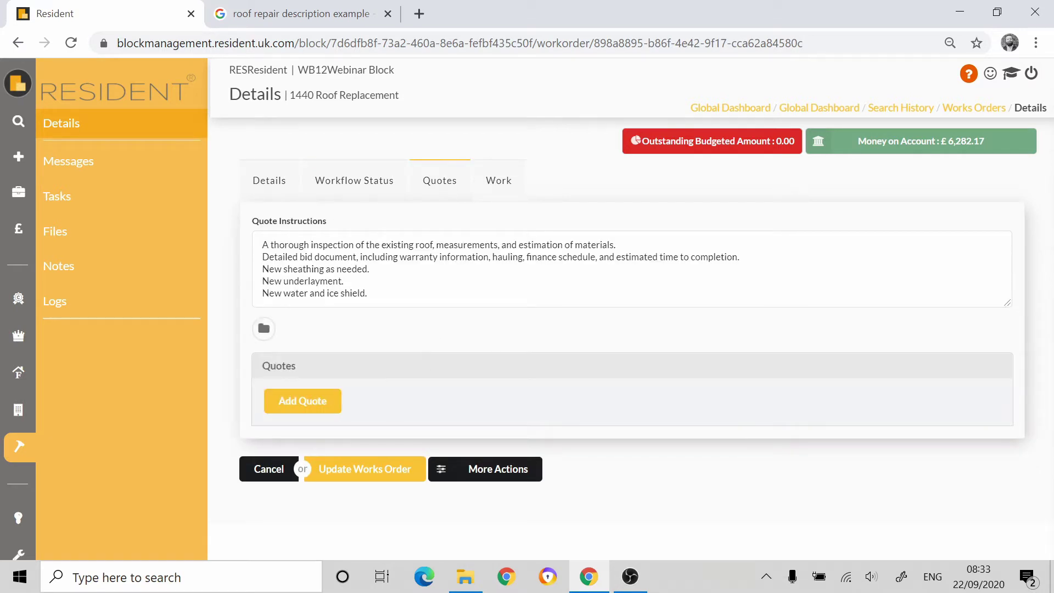
left_click(271, 182)
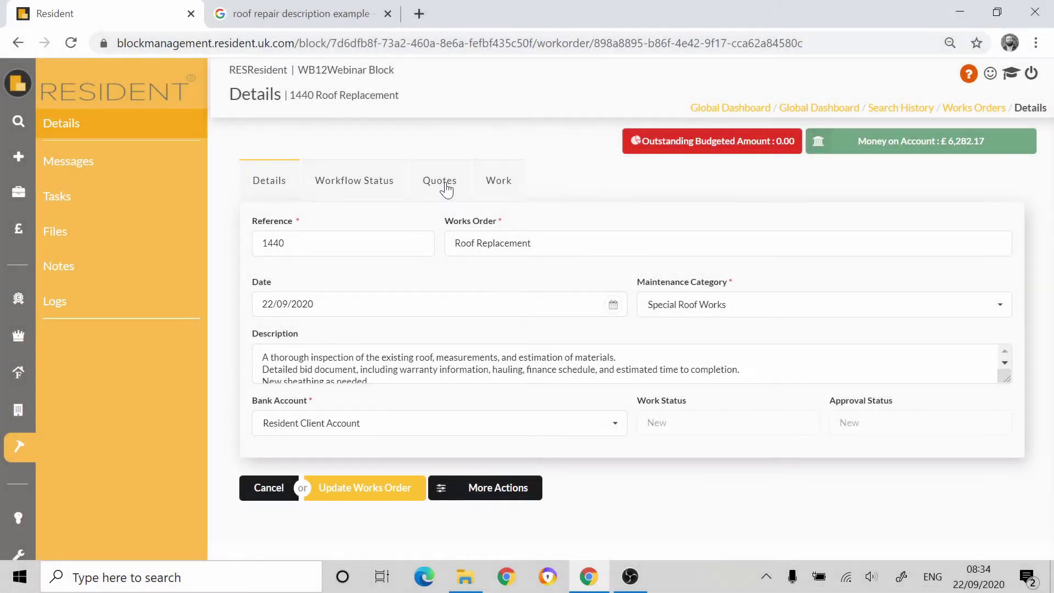
Insert the line "Please provide us with a quote for all following:" above the existing quote instructions.
left_click(439, 187)
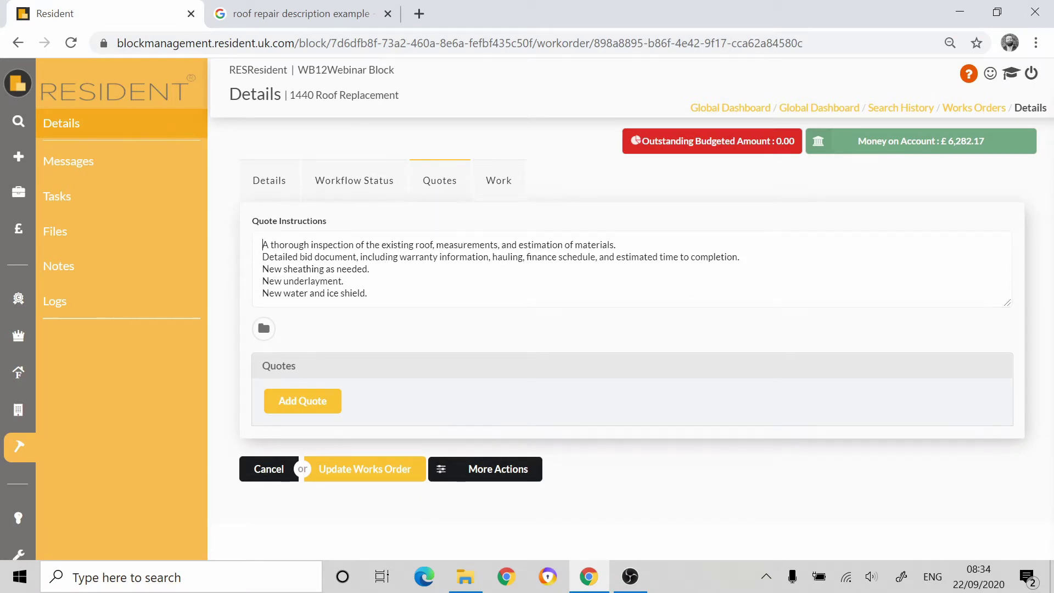
key("Return")
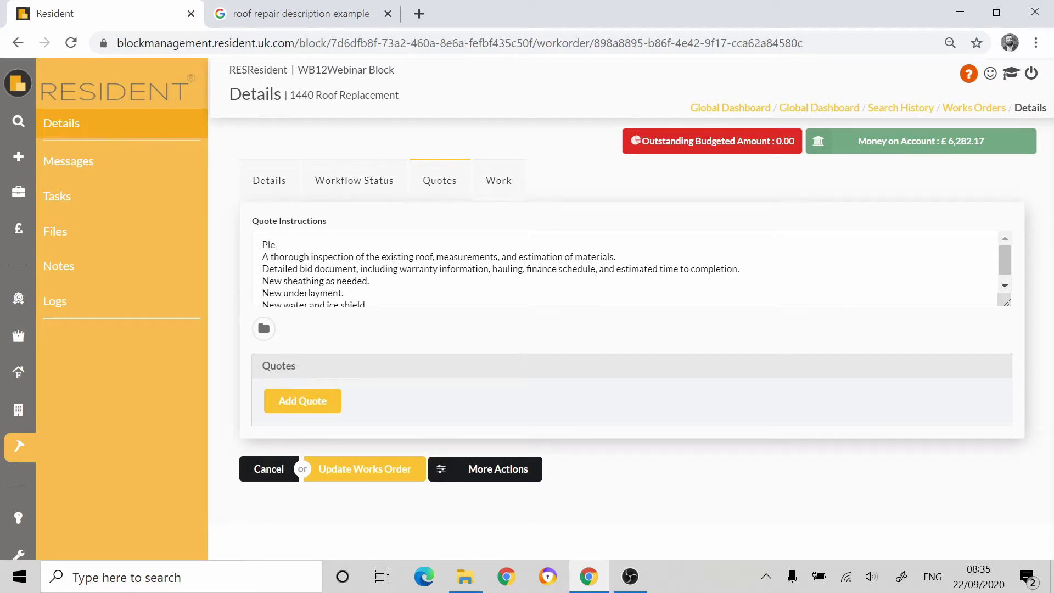
type("Please provide us with a quote")
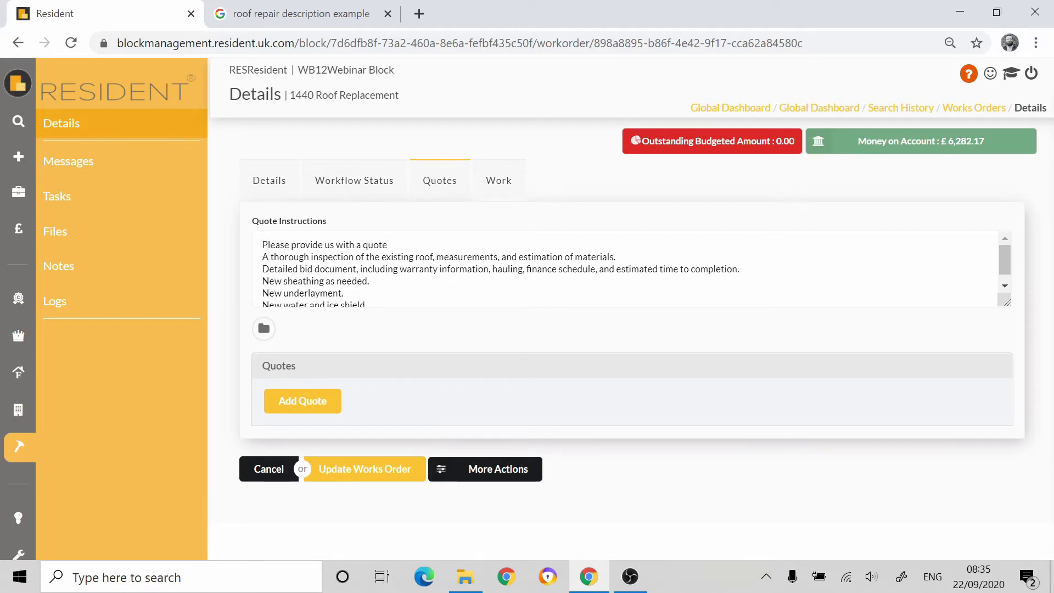
type("or all following:")
scroll(330, 285, "down", 1)
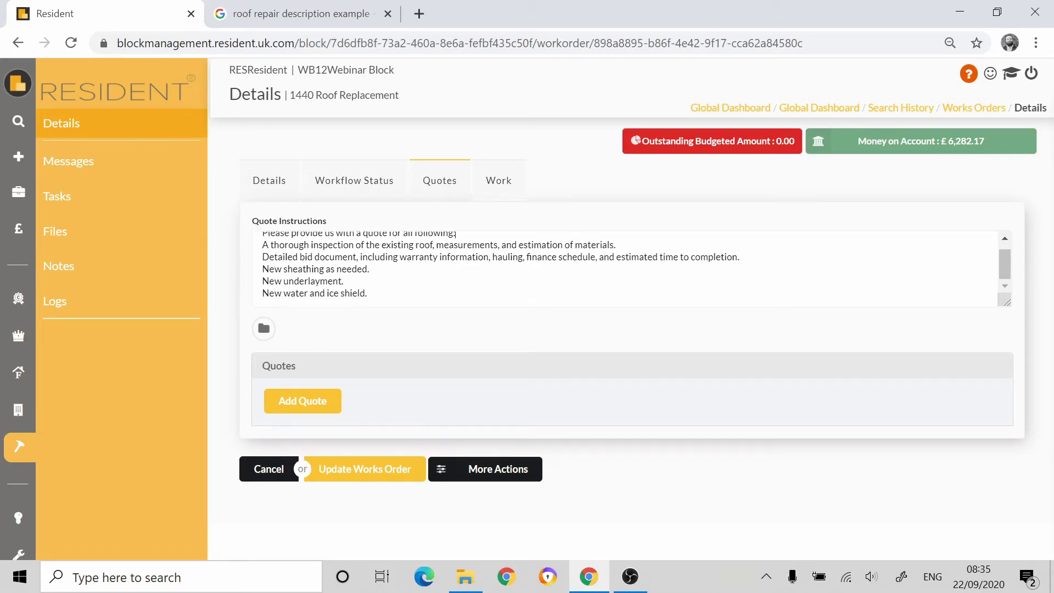
Attach the file "Picture of damaged roof" from Downloads to the quote instructions.
left_click(263, 329)
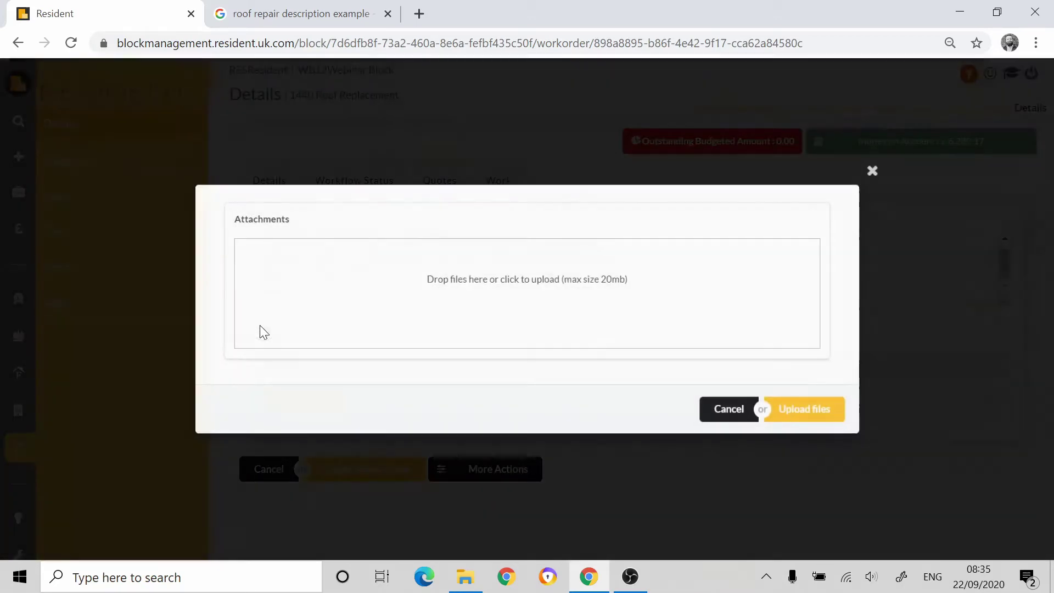
left_click(297, 297)
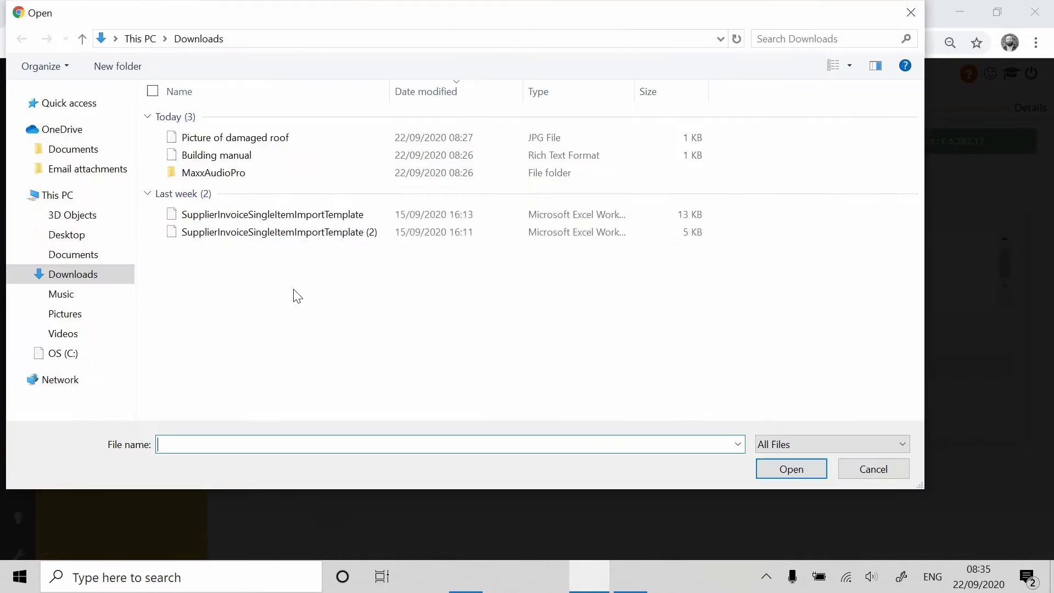
double_click(254, 139)
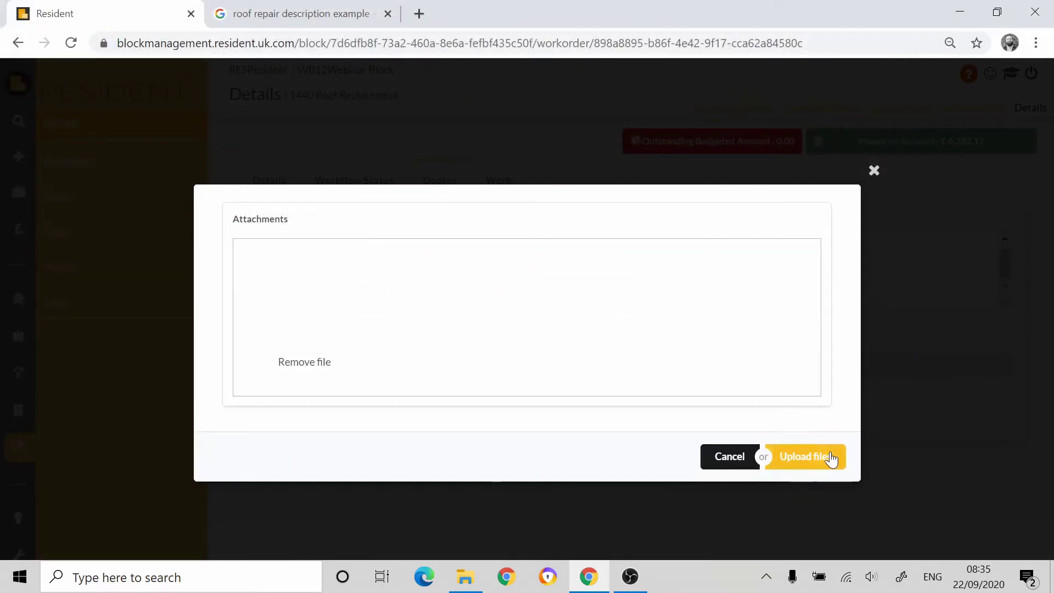
left_click(814, 466)
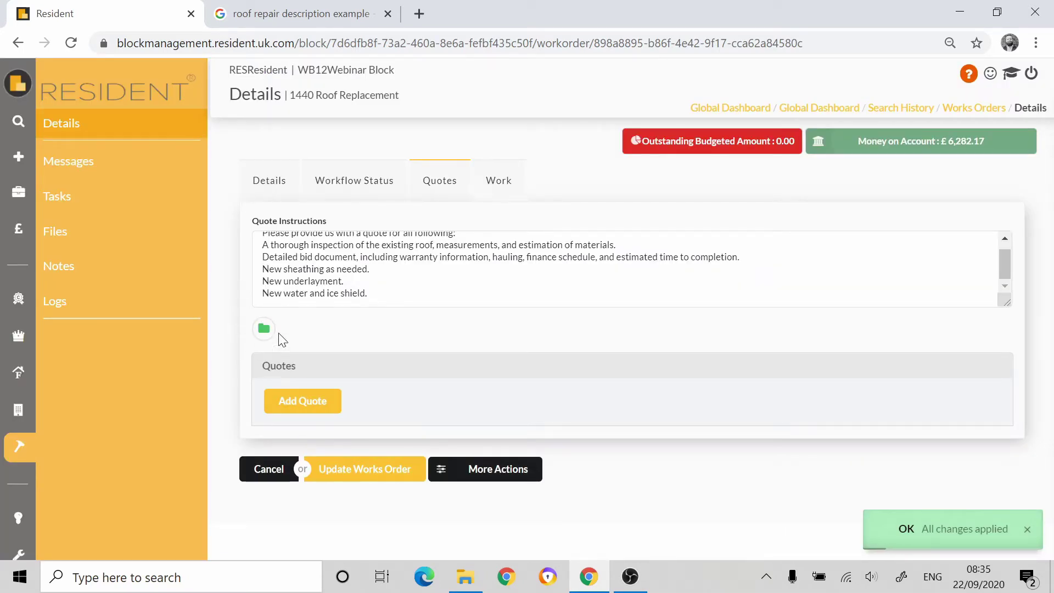
Add a quote to the works order with Gardeners Ltd as the supplier.
left_click(316, 403)
scroll(412, 363, "down", 2)
left_click(478, 314)
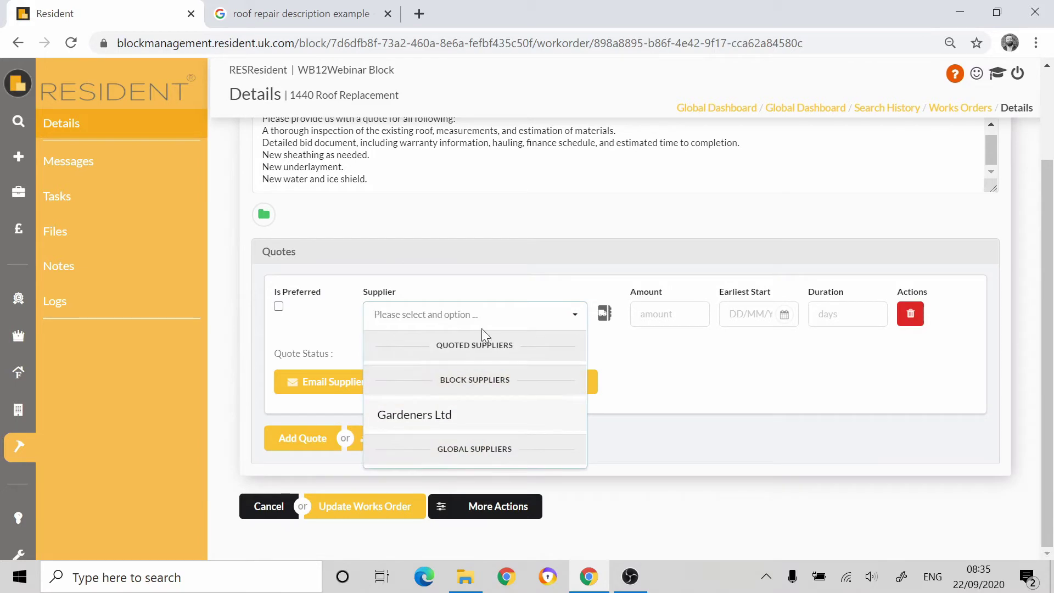
left_click(418, 419)
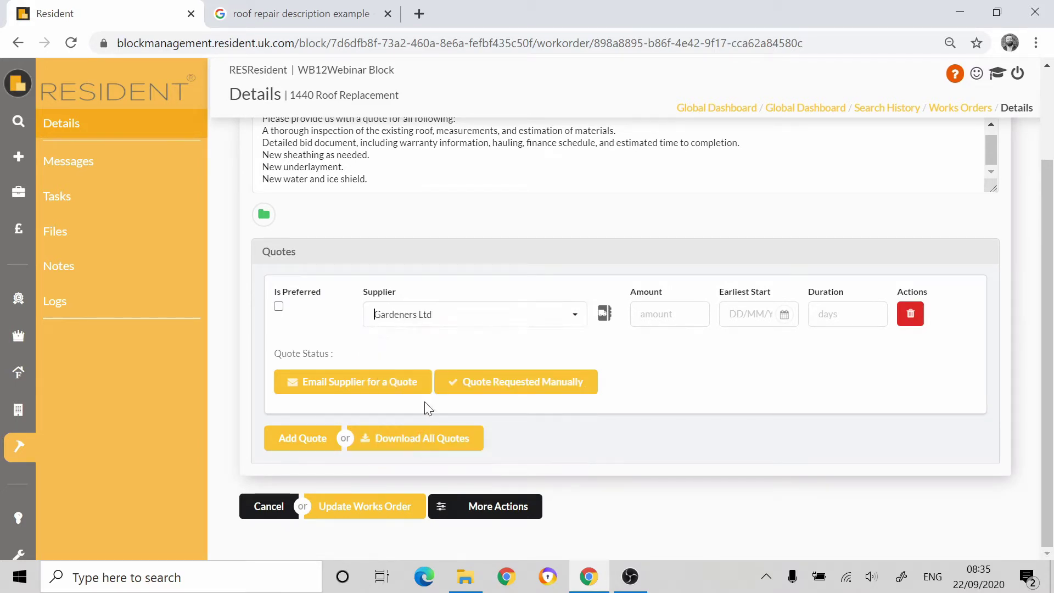
Change the quote's supplier to Roofers Ltd by searching the Black Book for "roof".
left_click(577, 324)
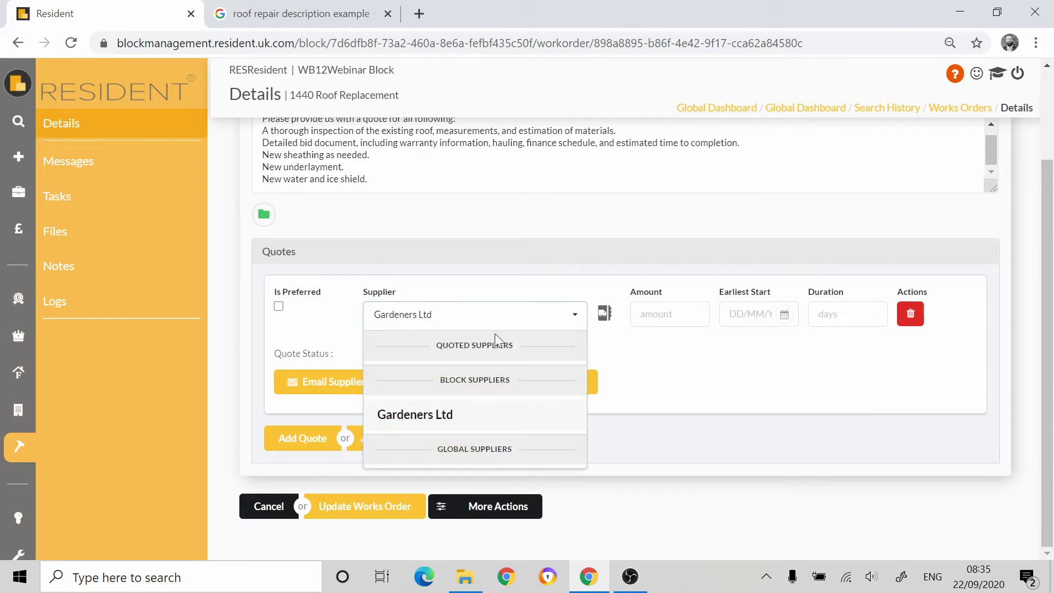
left_click(604, 313)
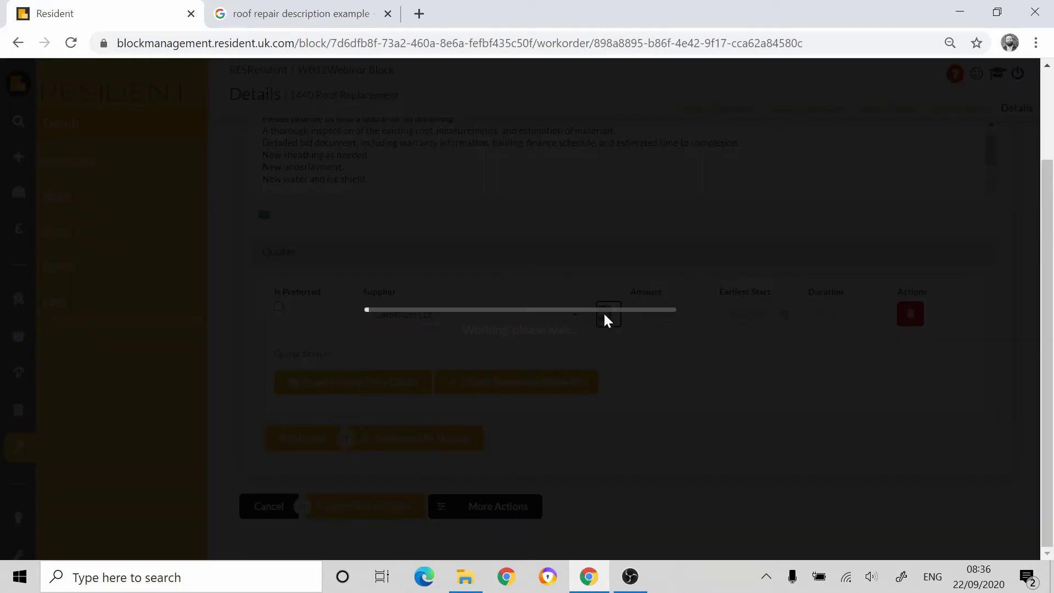
scroll(406, 303, "down", 3)
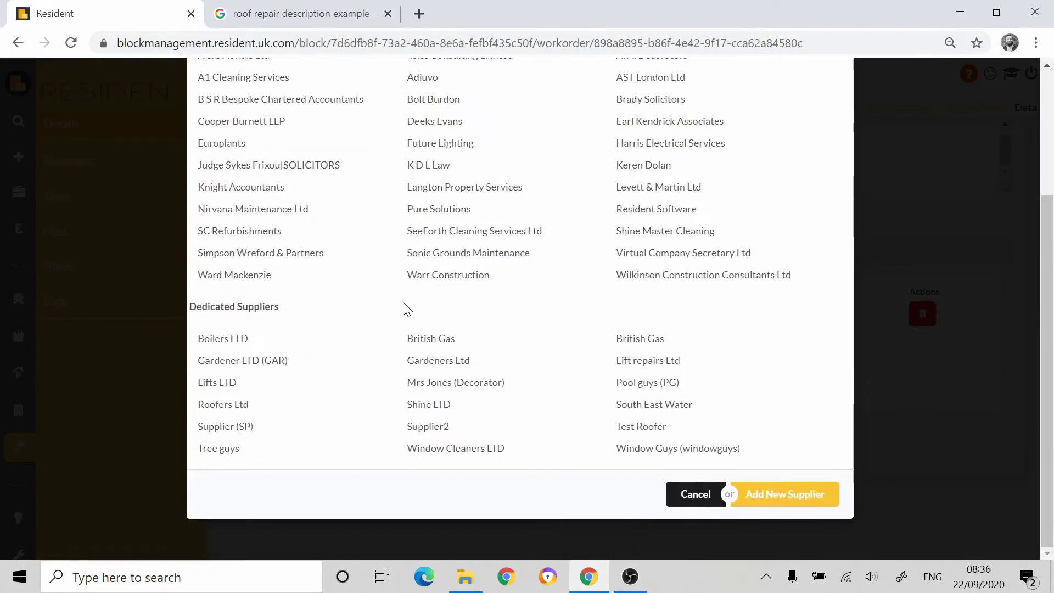
scroll(439, 351, "up", 3)
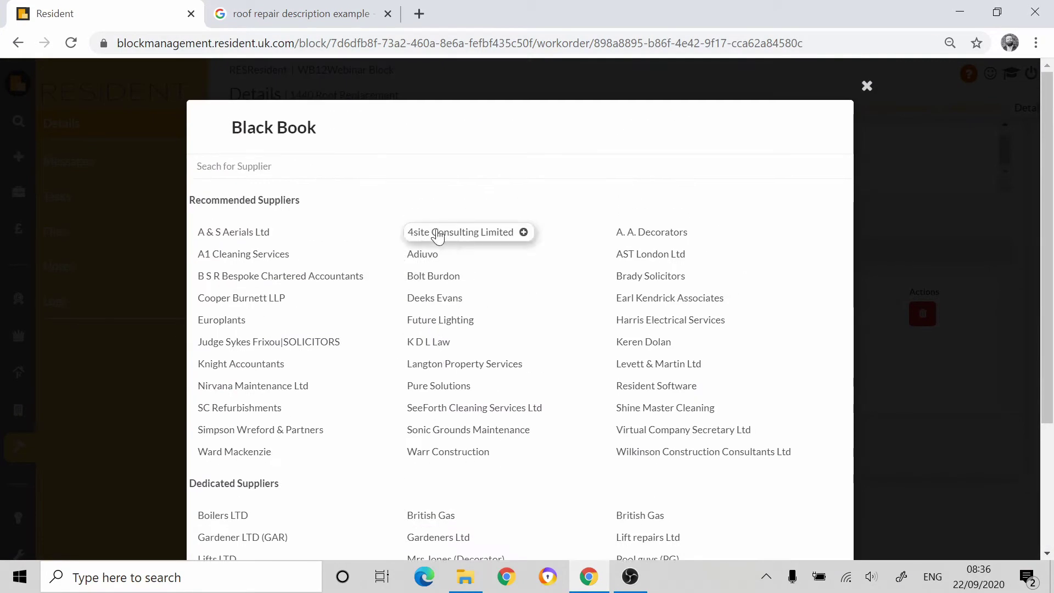
type("roof")
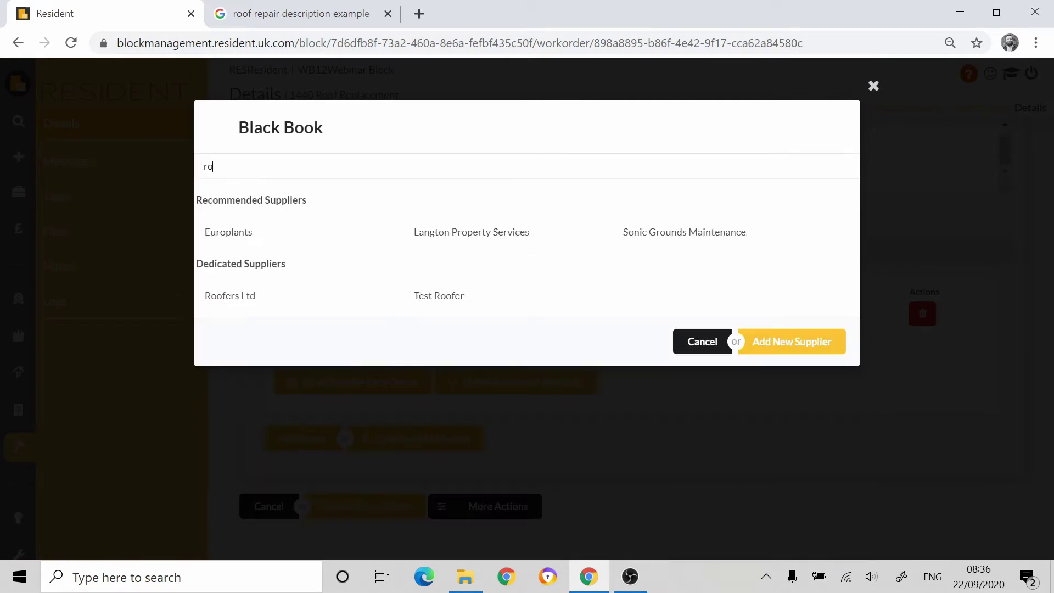
mouse_move(257, 292)
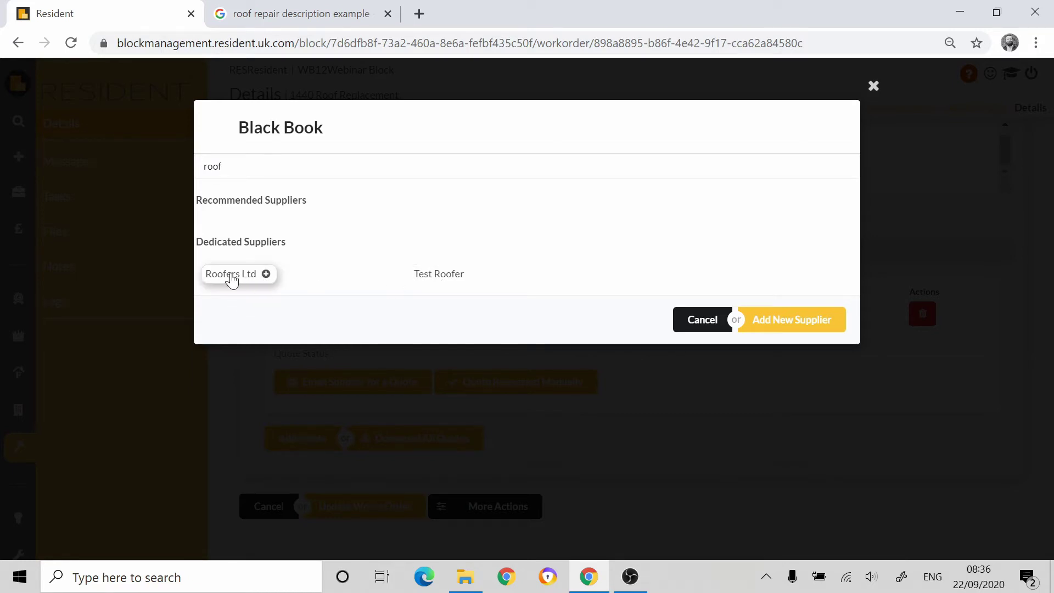
left_click(245, 278)
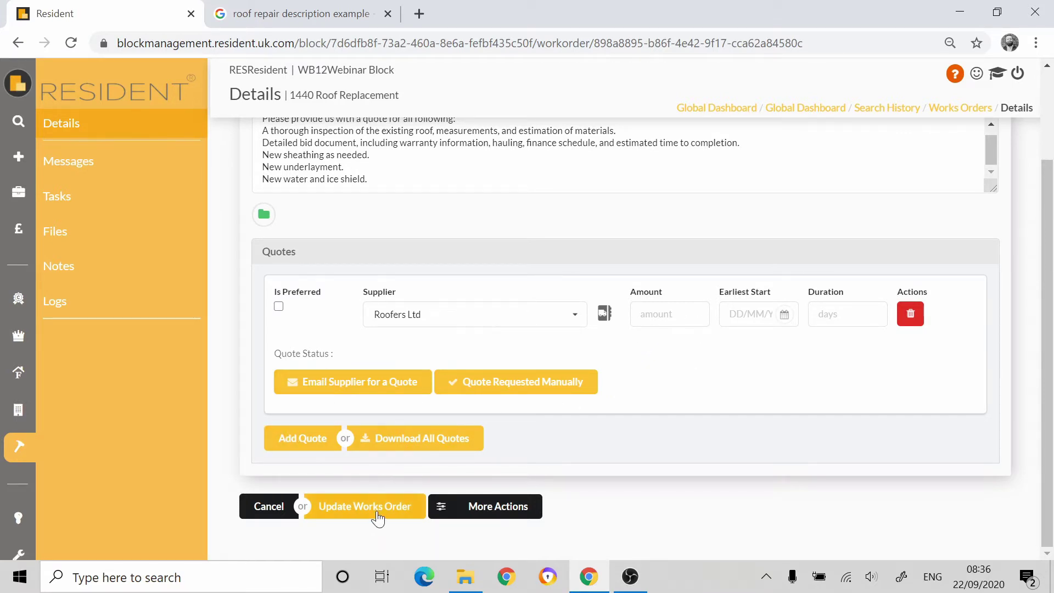
Add a second quote with Test Roofer as supplier, found by searching the Black Book for "roof", and save the works order.
left_click(302, 448)
left_click(367, 316)
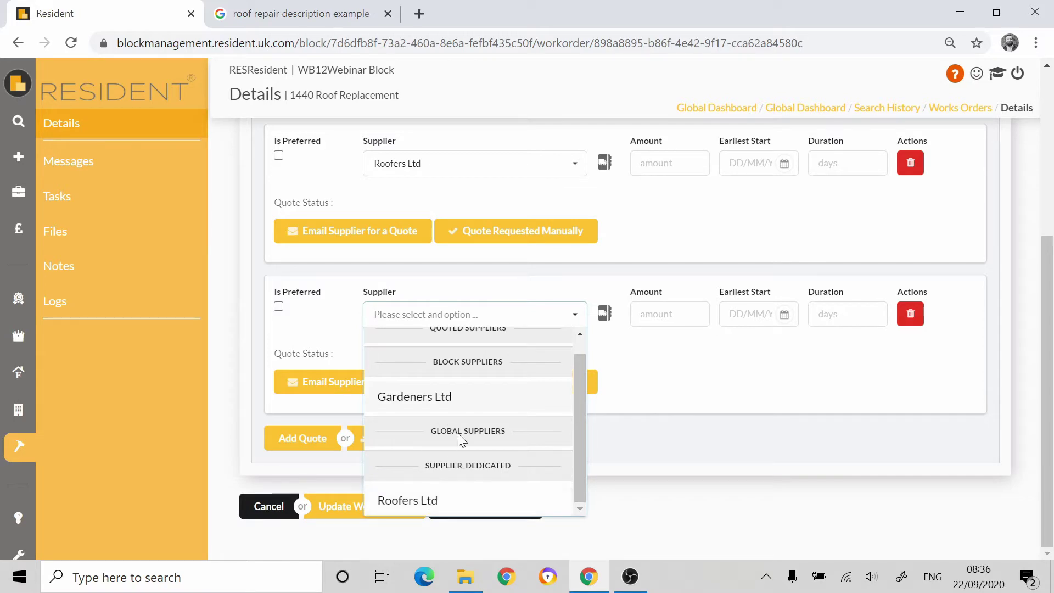
scroll(467, 434, "up", 1)
left_click(604, 310)
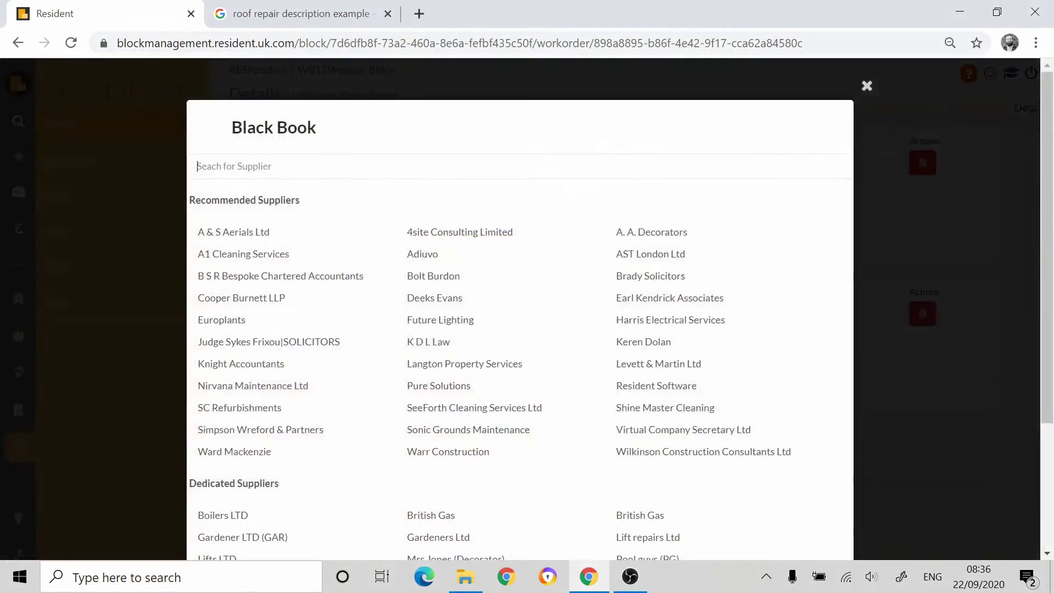
left_click(231, 166)
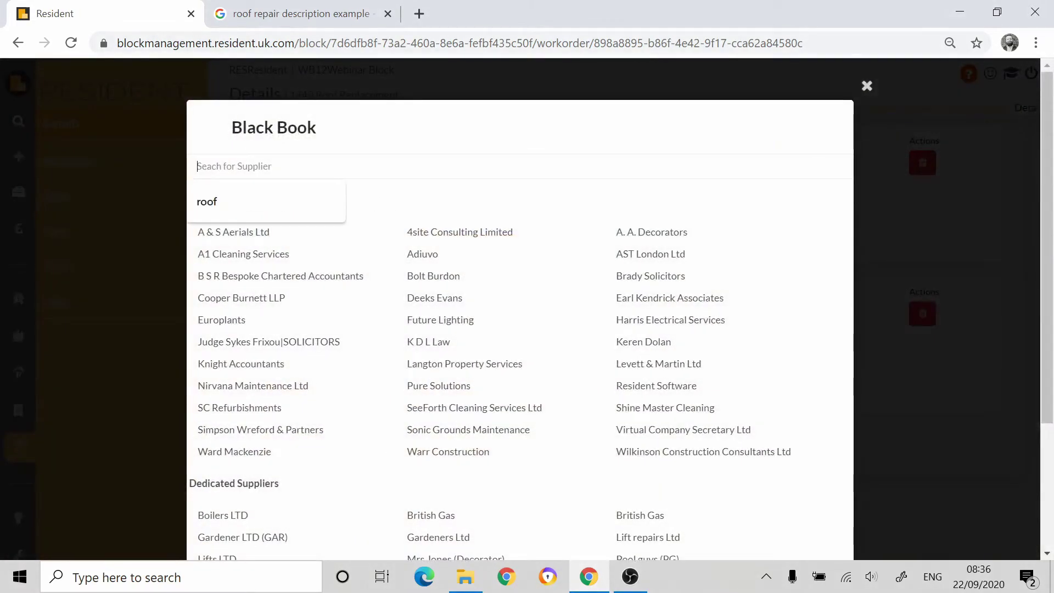
type("roof")
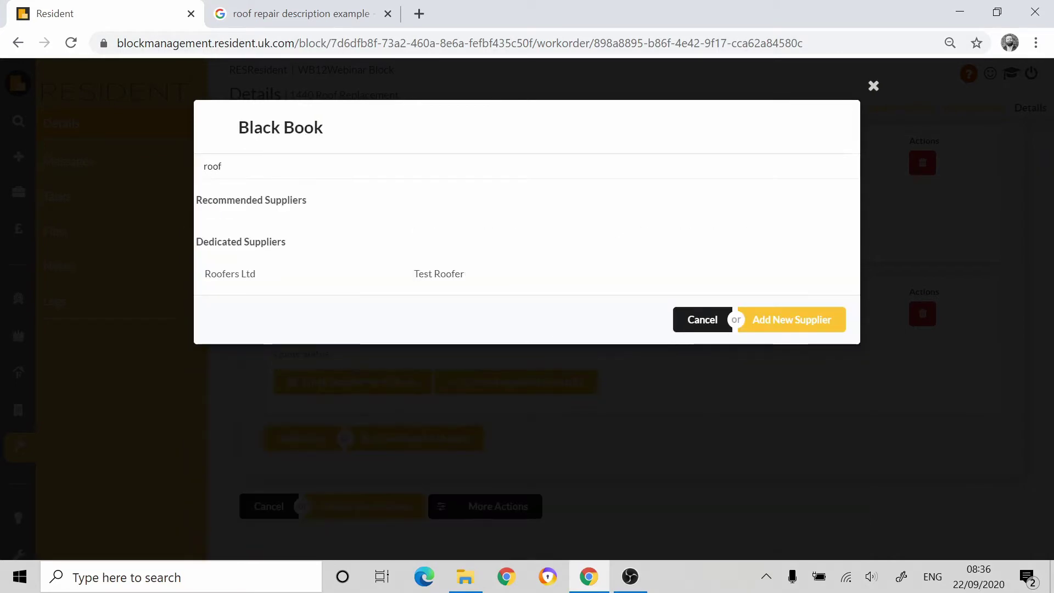
left_click(435, 272)
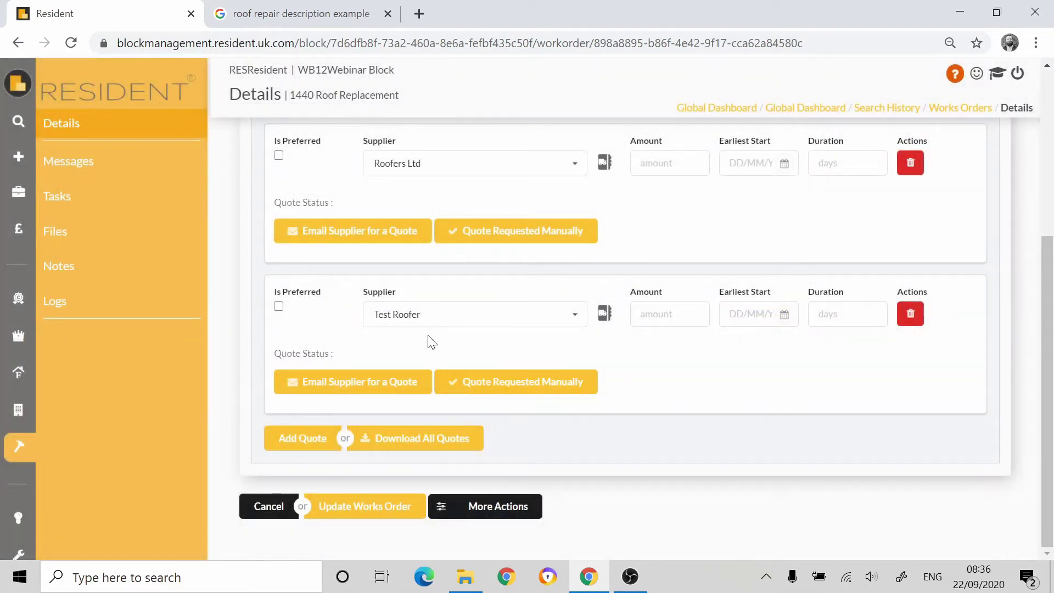
left_click(381, 505)
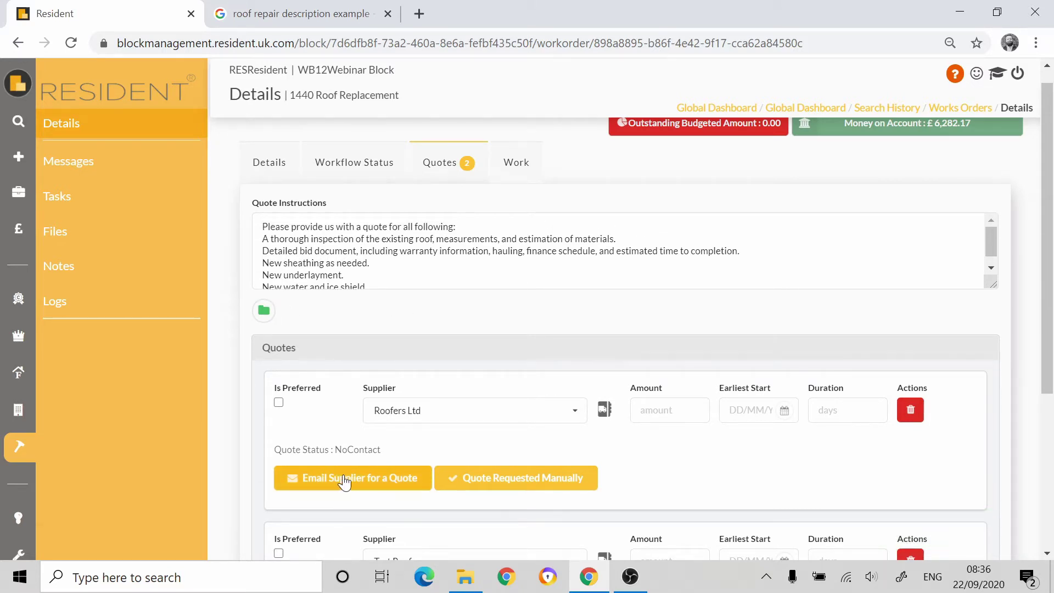
Email Roofers Ltd for a quote and mark the Test Roofer quote as requested manually.
scroll(513, 489, "down", 2)
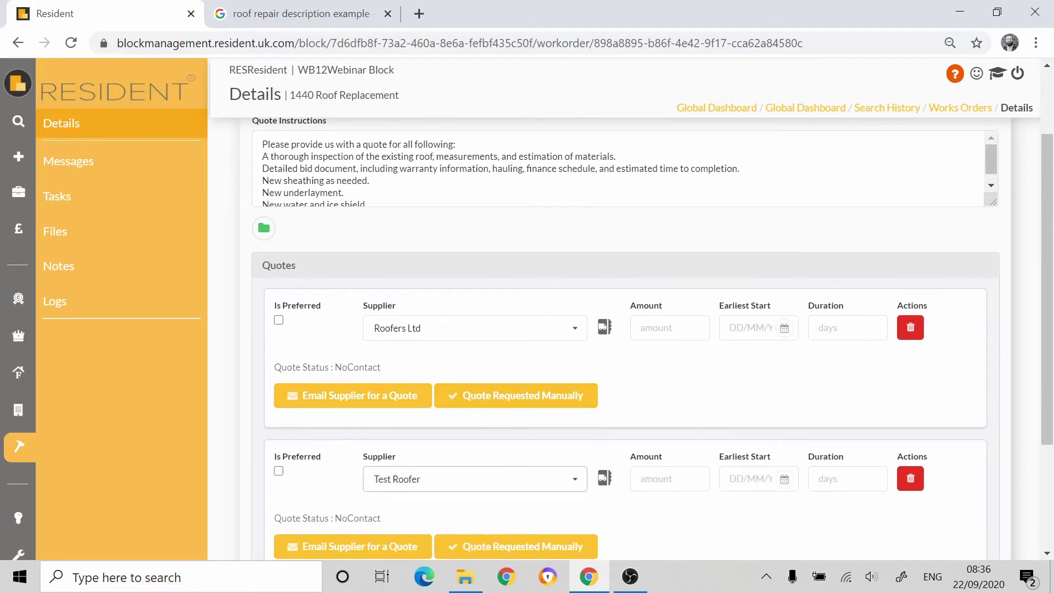
left_click(341, 398)
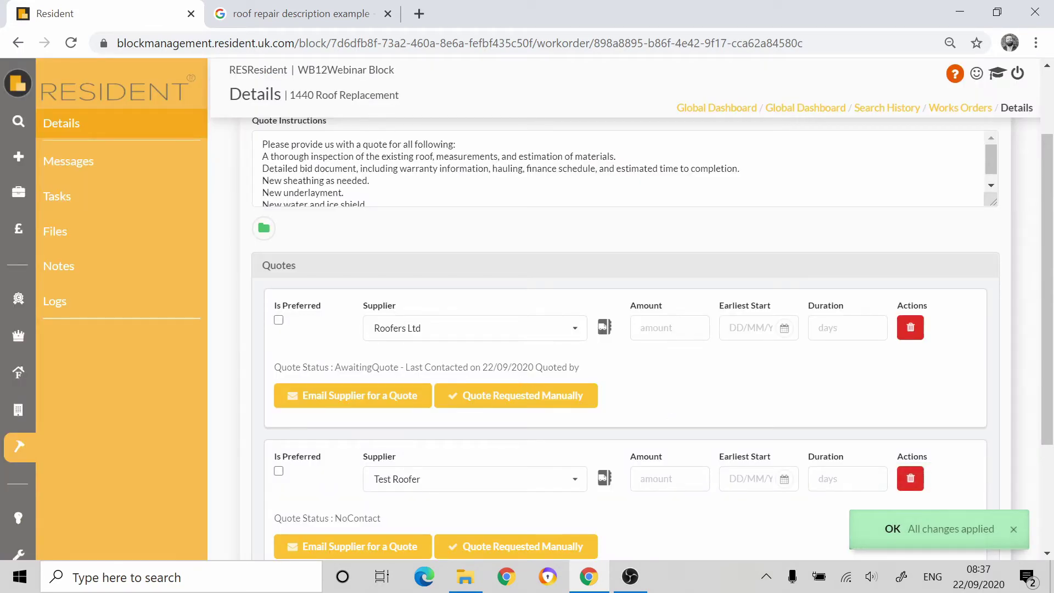
left_click_drag(410, 368, 582, 378)
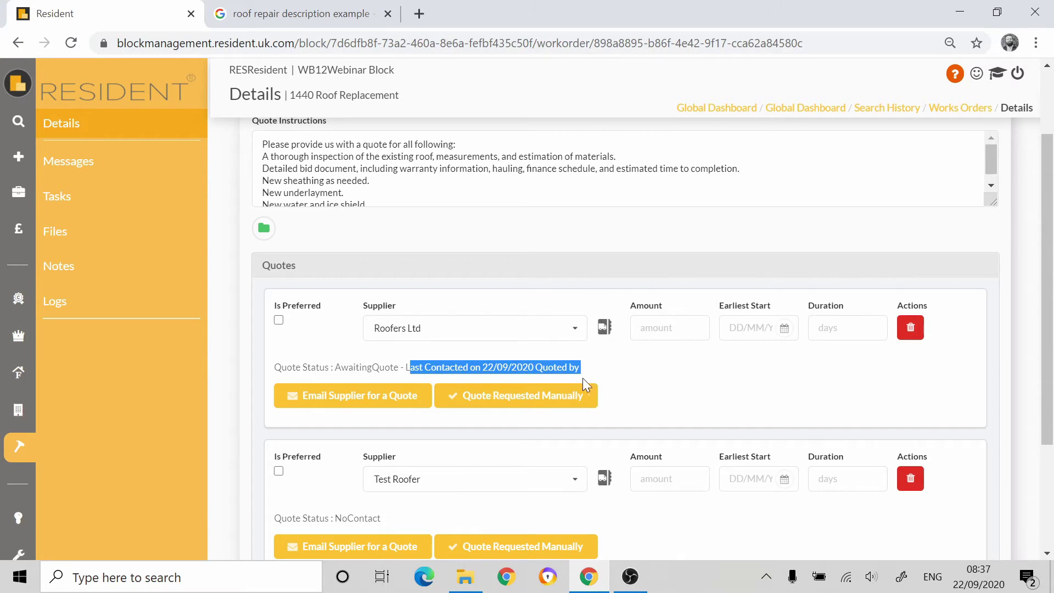
left_click(631, 385)
scroll(550, 384, "down", 3)
left_click(520, 387)
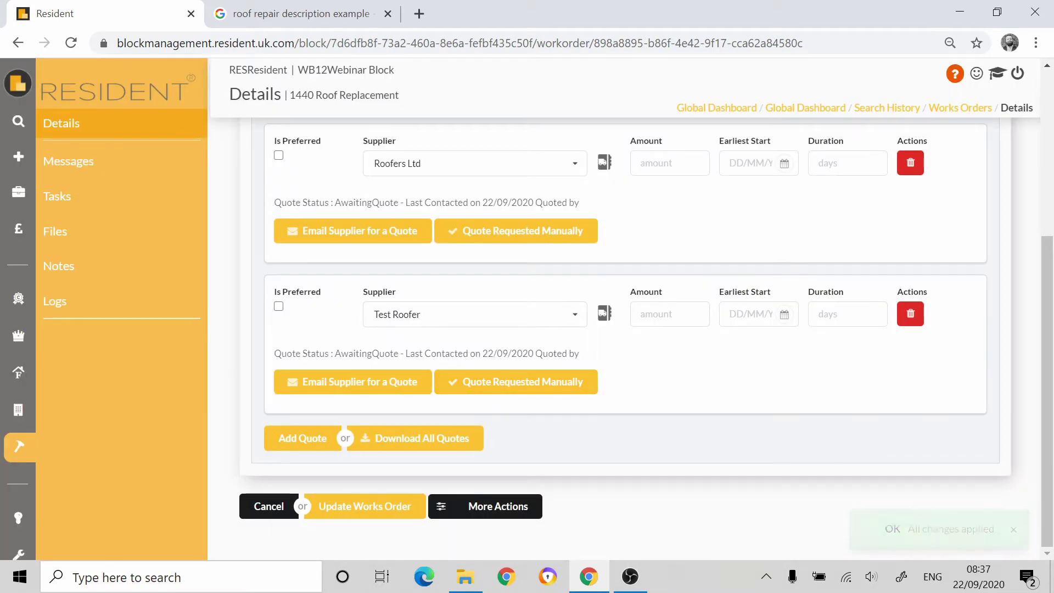
scroll(396, 318, "up", 3)
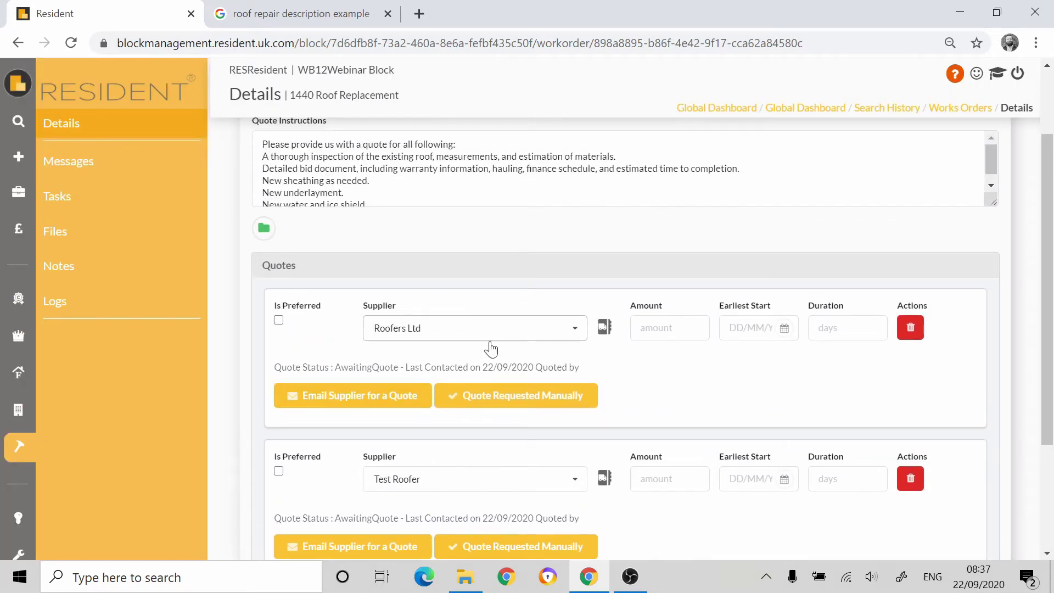
scroll(490, 354, "up", 2)
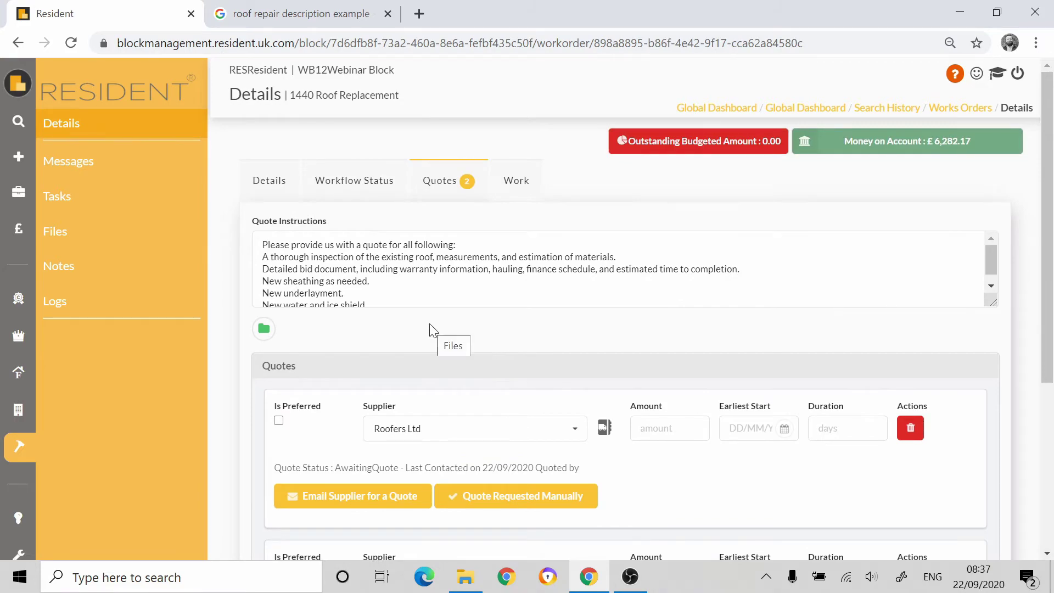
scroll(431, 327, "down", 5)
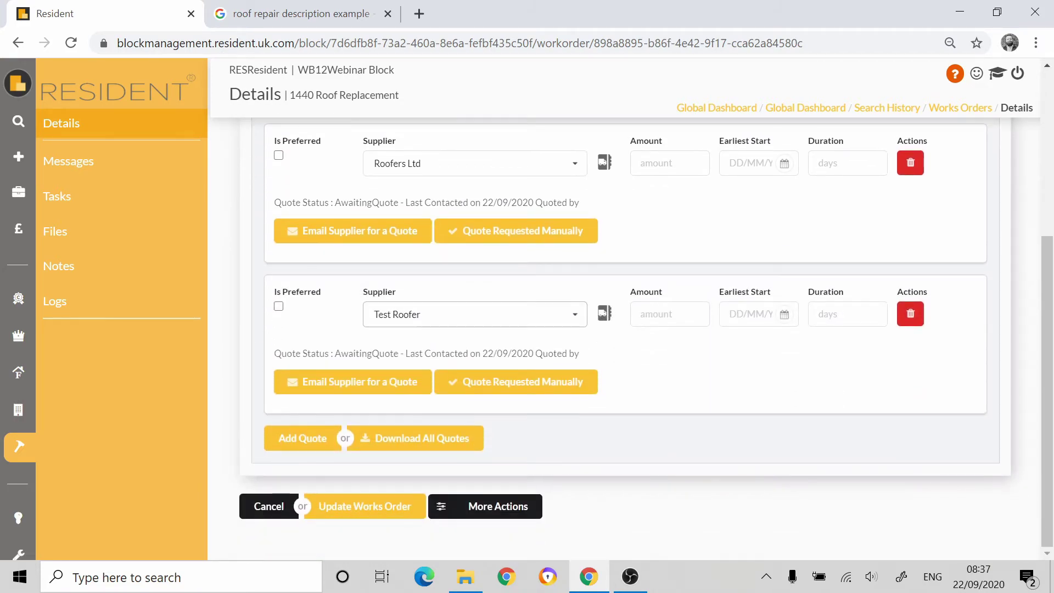
Fill in the Roofers Ltd quote with amount 250, earliest start 30/09/2020 and a duration of 5 days.
scroll(433, 330, "up", 5)
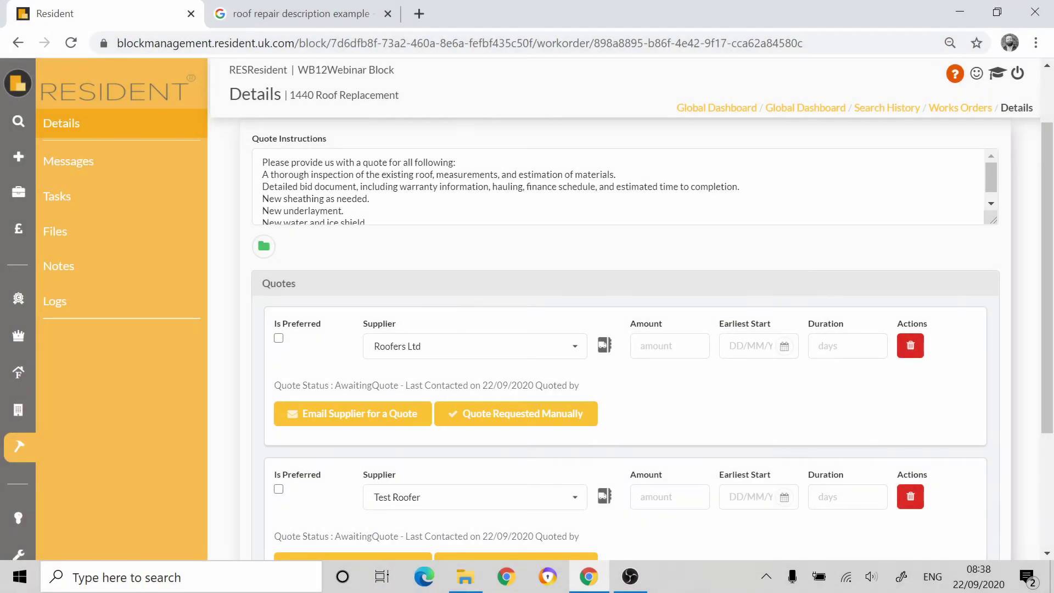
left_click(648, 346)
type("250")
left_click(785, 347)
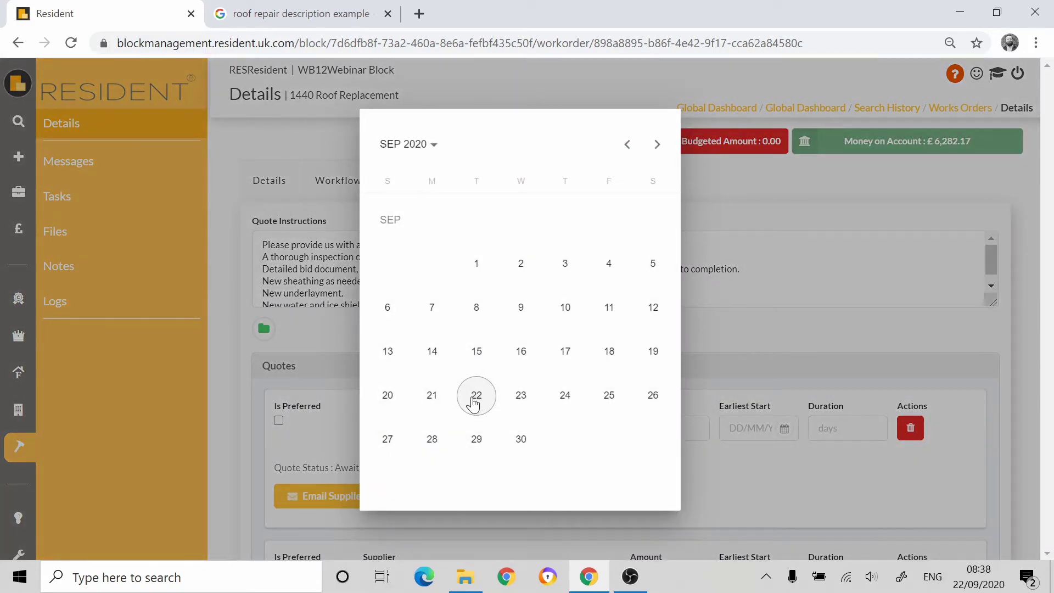
left_click(522, 442)
scroll(781, 464, "down", 3)
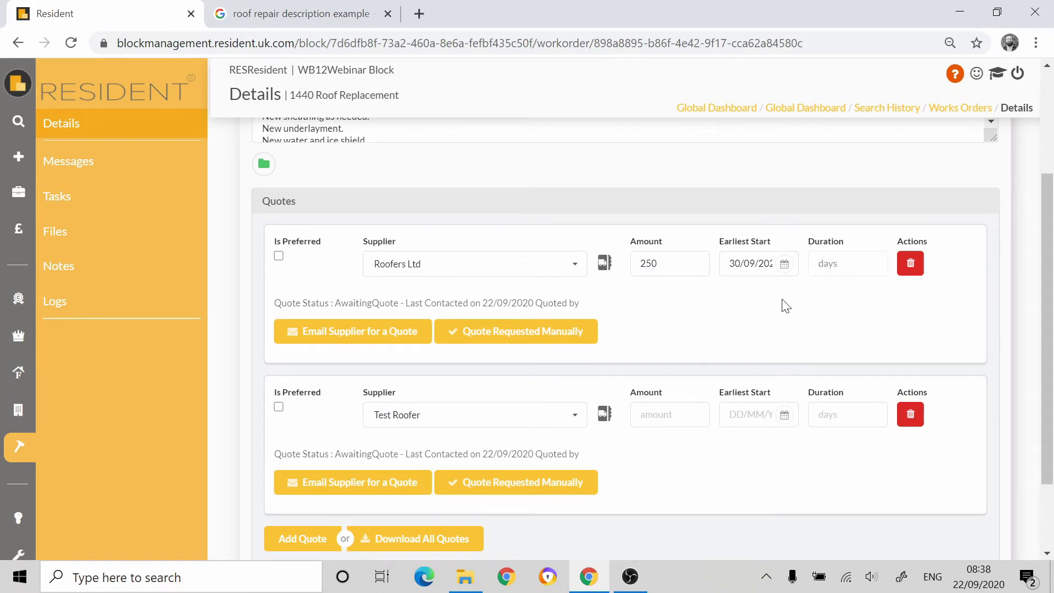
key("Tab")
type("5")
Fill in the Test Roofer quote with amount 1200, earliest start 26/09/2020 and duration 4 days, and save the works order.
left_click(659, 414)
type("1200")
left_click(785, 415)
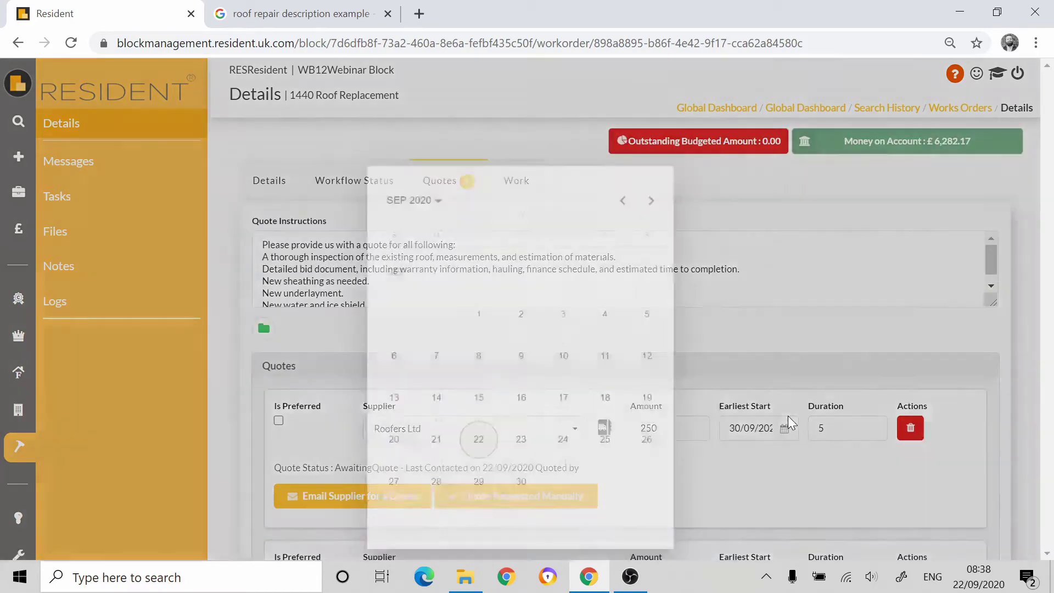
left_click(643, 409)
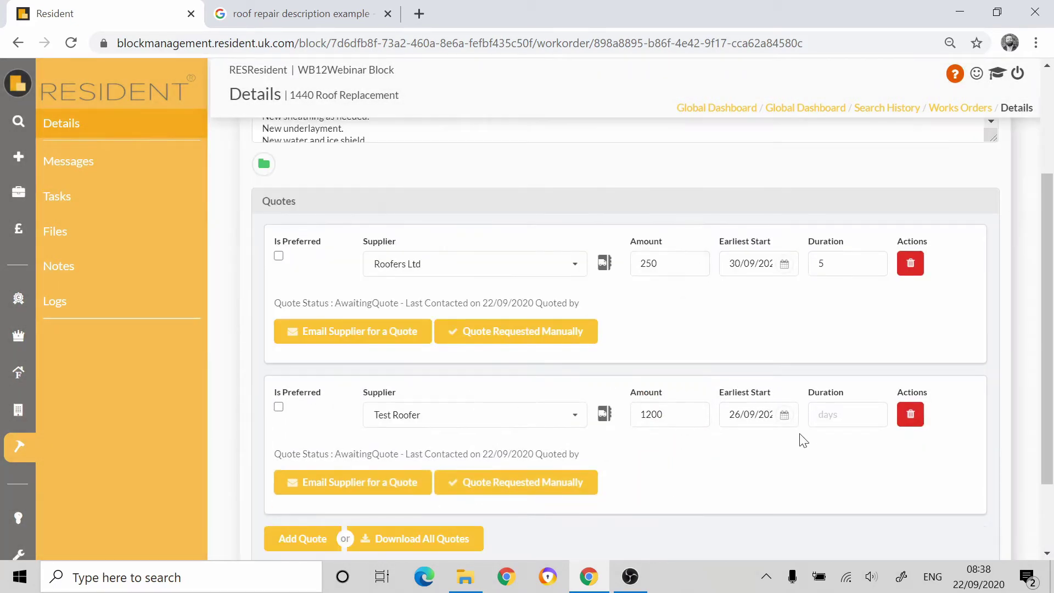
type("4")
scroll(701, 483, "down", 2)
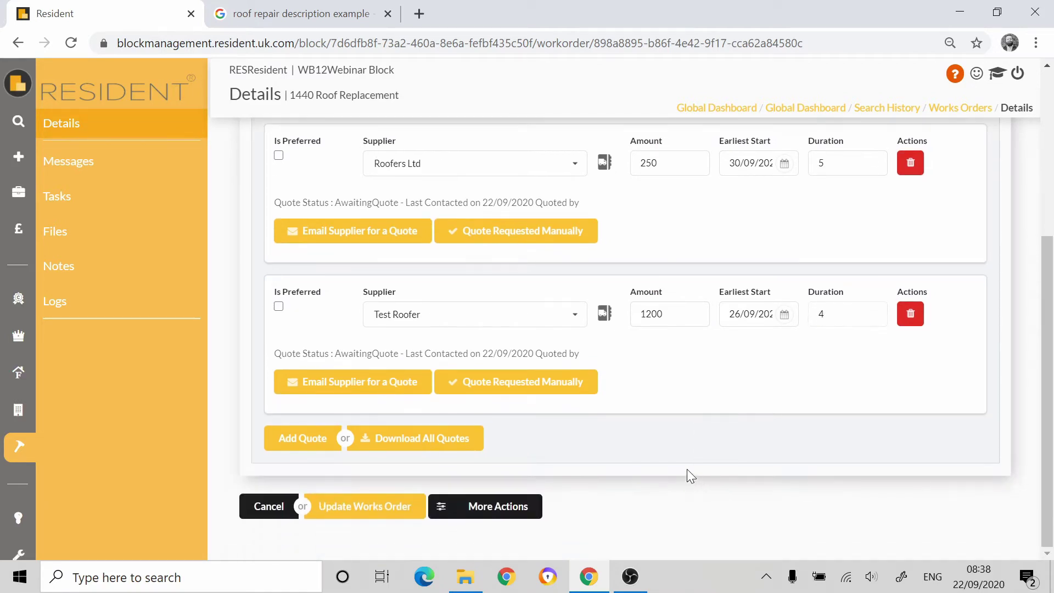
left_click(362, 514)
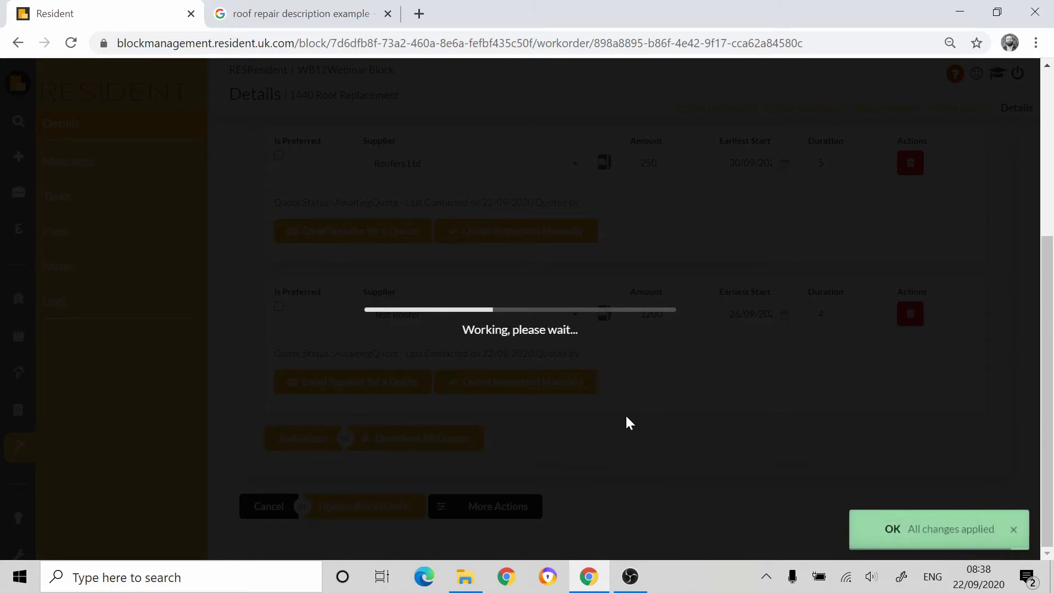
Set the approved quote amount to 250 in the works order's work details.
scroll(624, 365, "up", 5)
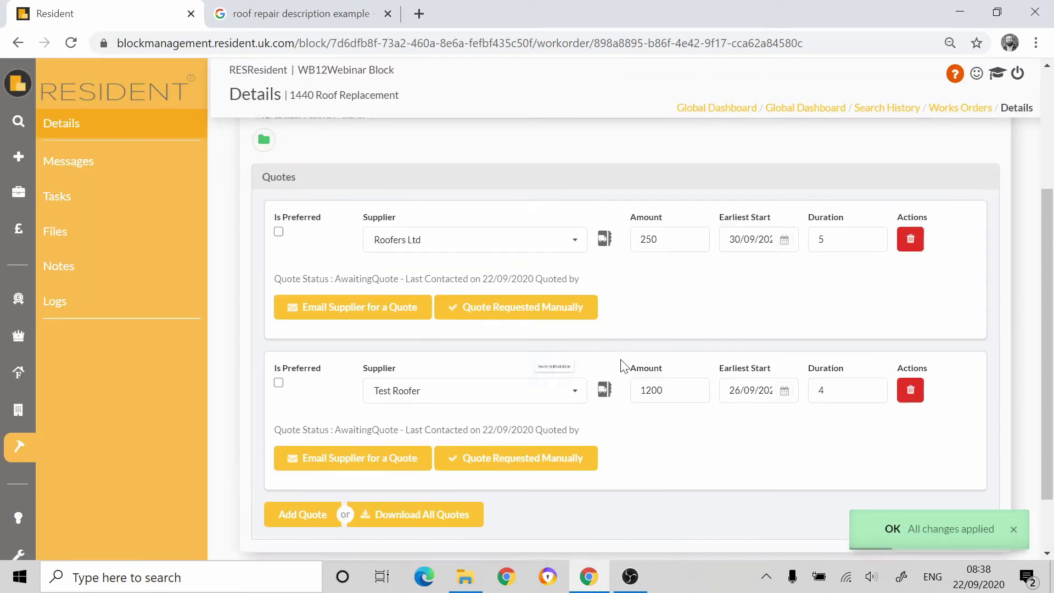
left_click(516, 162)
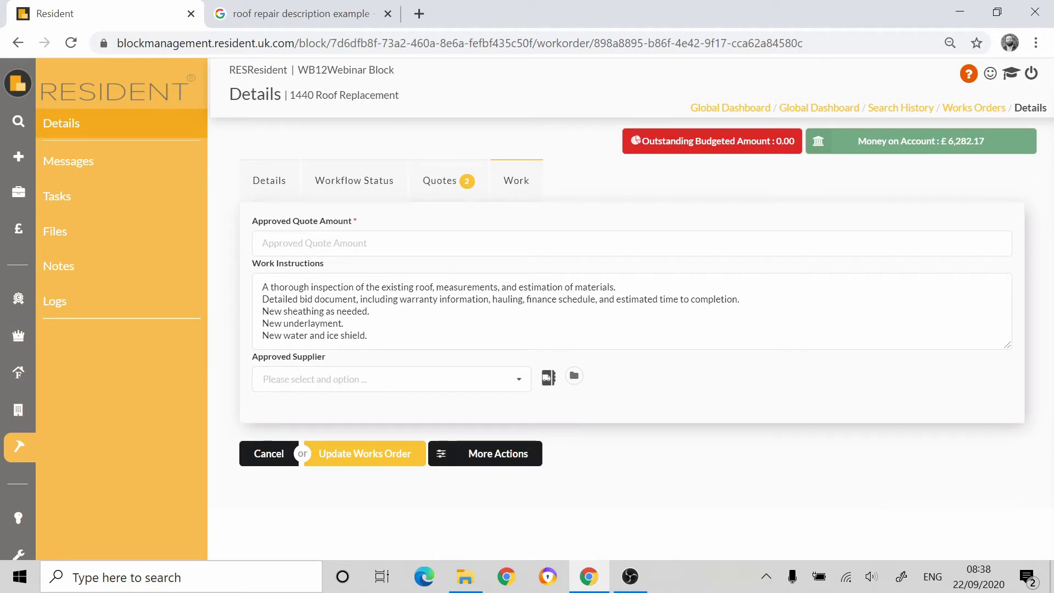
left_click(308, 244)
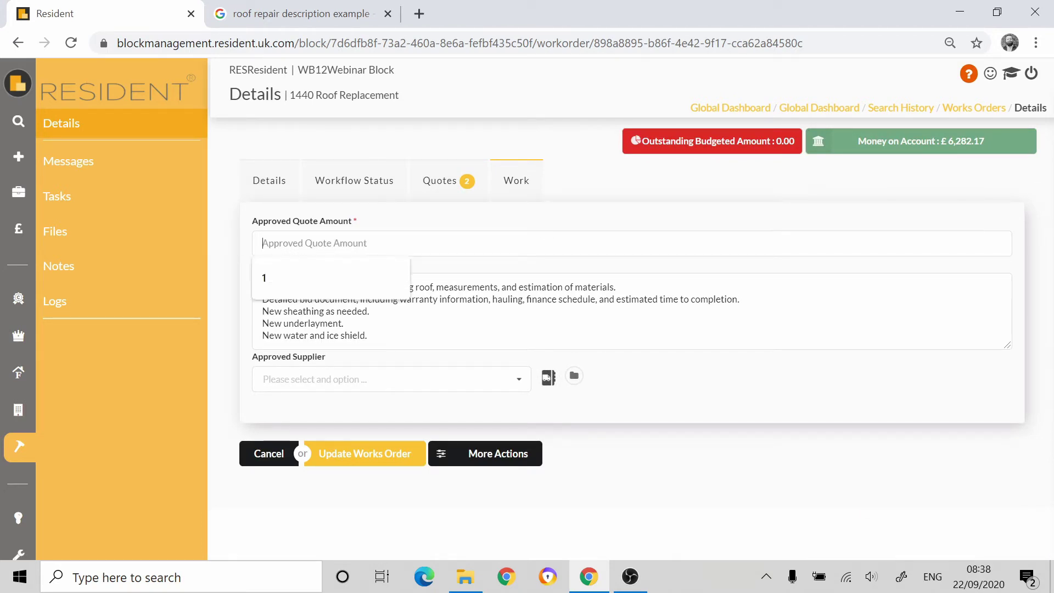
type("250")
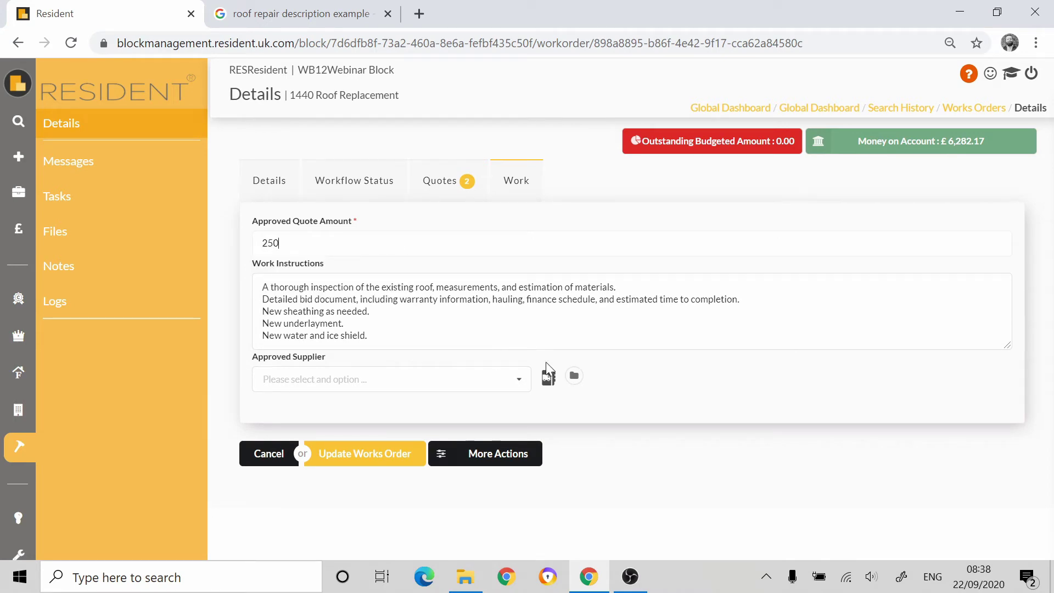
Attach the file "Picture of damaged roof" from Downloads to the work instructions.
left_click(574, 379)
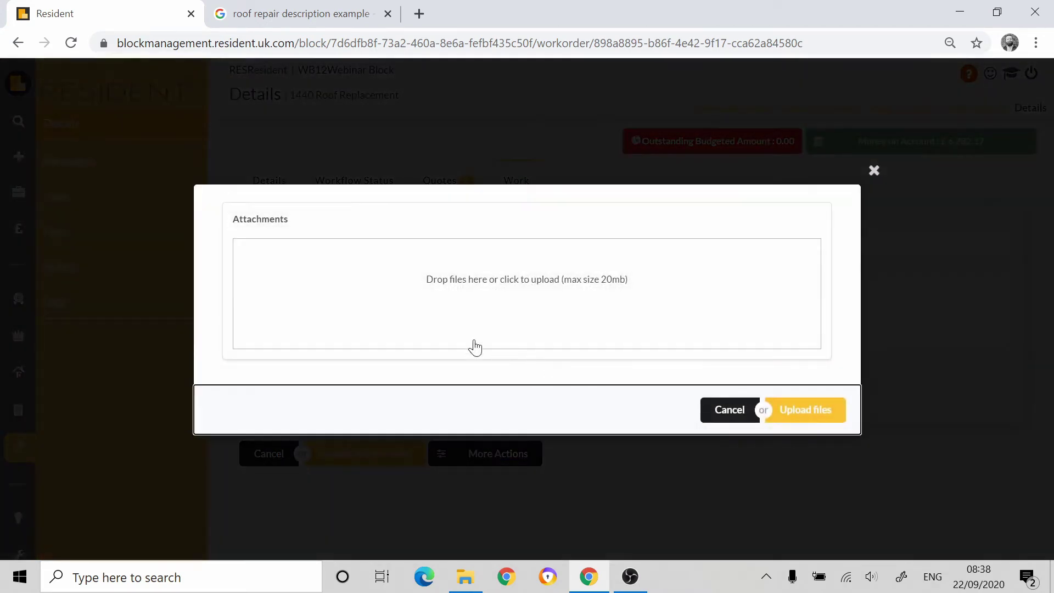
left_click(401, 290)
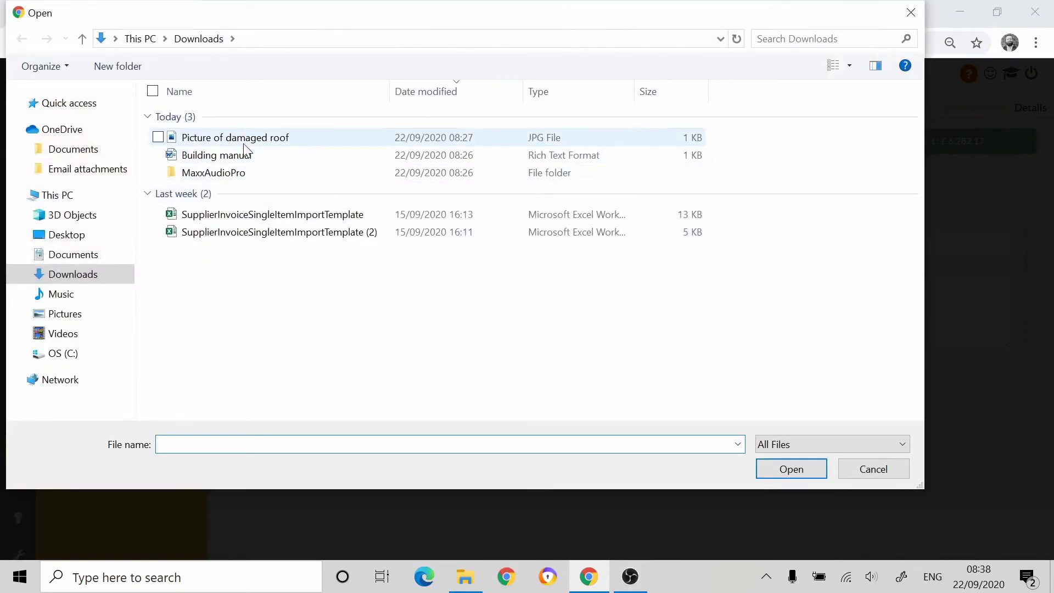
left_click(242, 142)
left_click(783, 469)
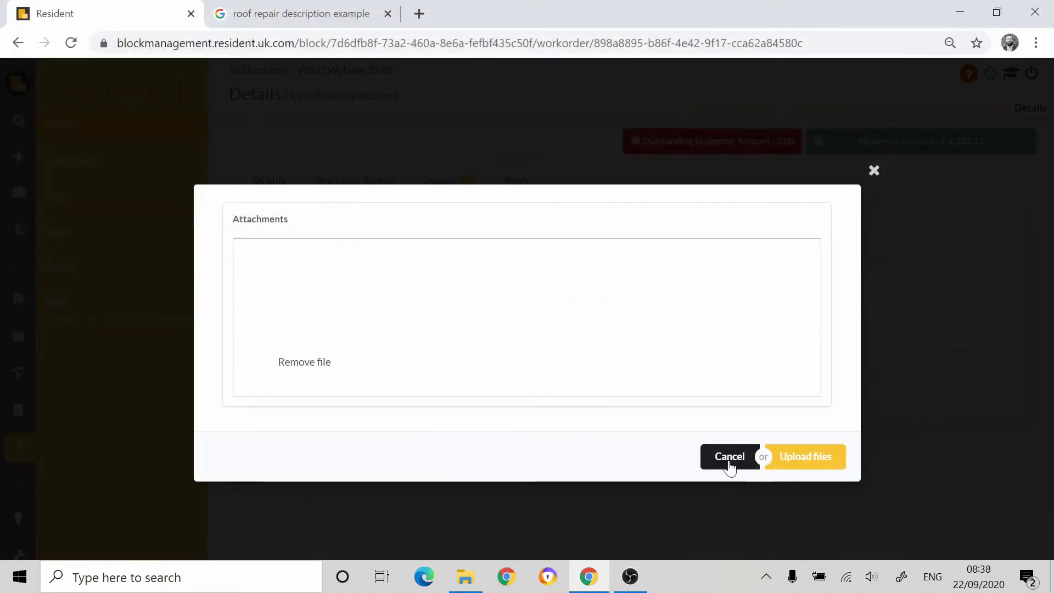
left_click(811, 473)
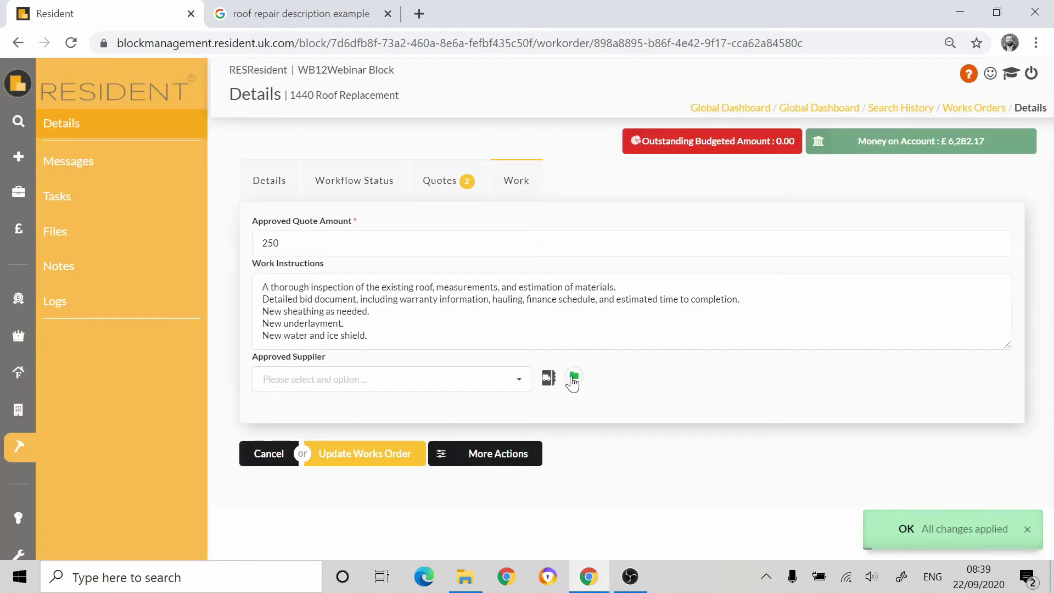
Upload the file "Building manual" from Downloads as an additional work attachment.
left_click(574, 376)
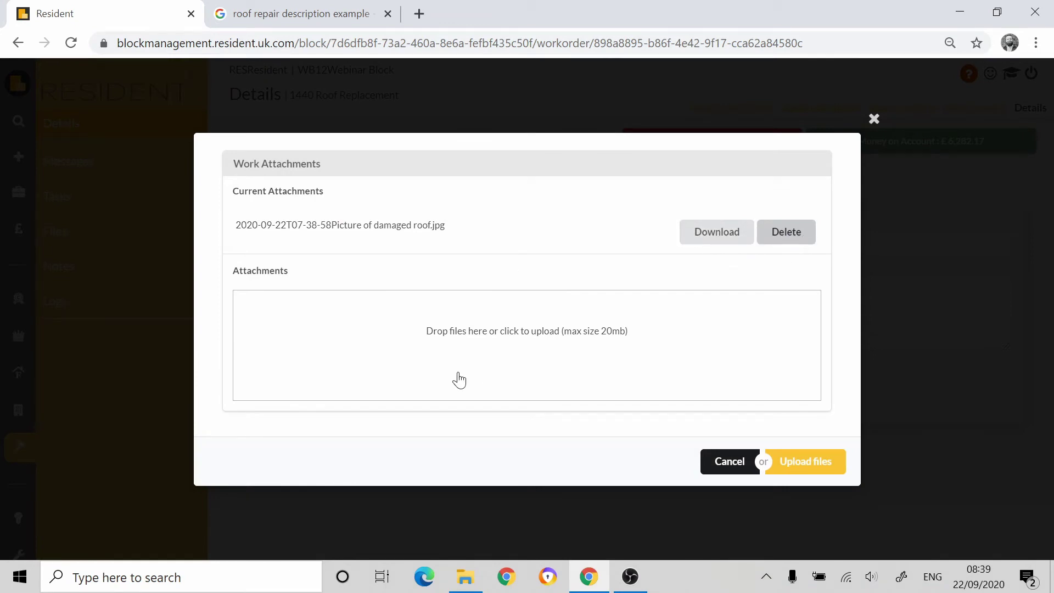
left_click(473, 360)
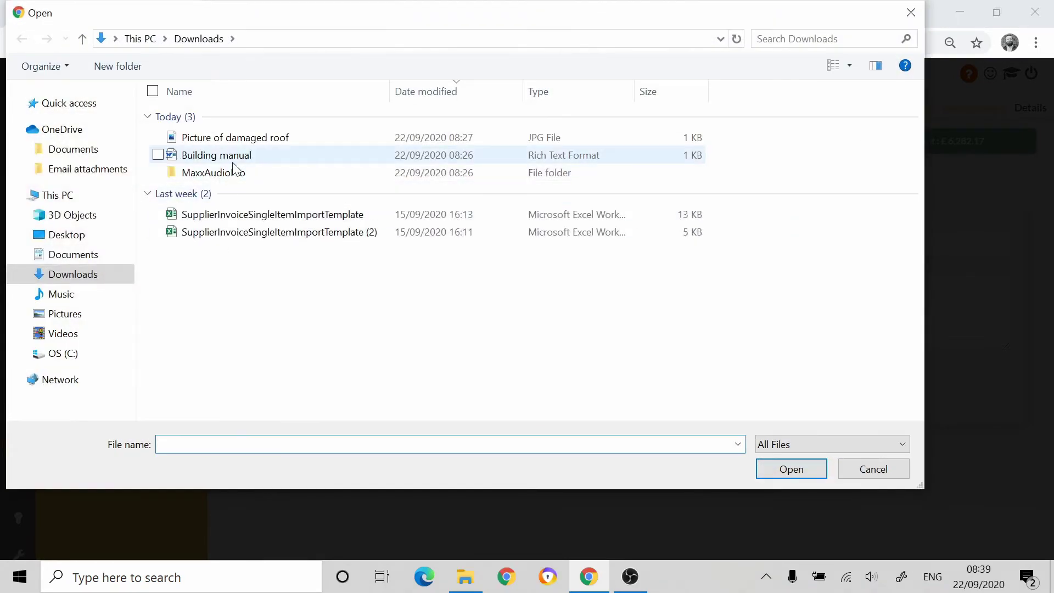
double_click(234, 161)
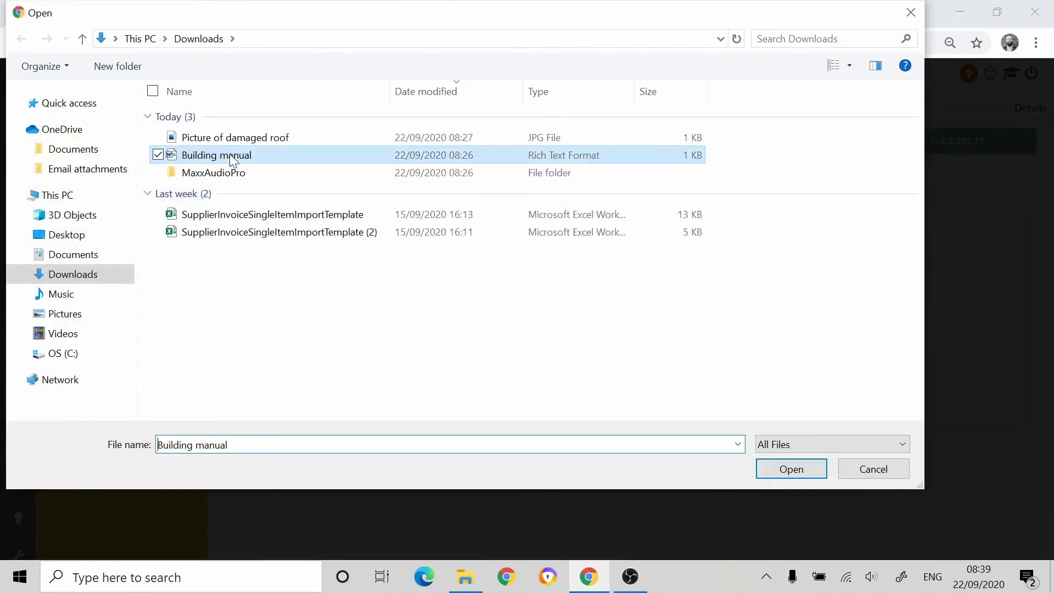
left_click(826, 516)
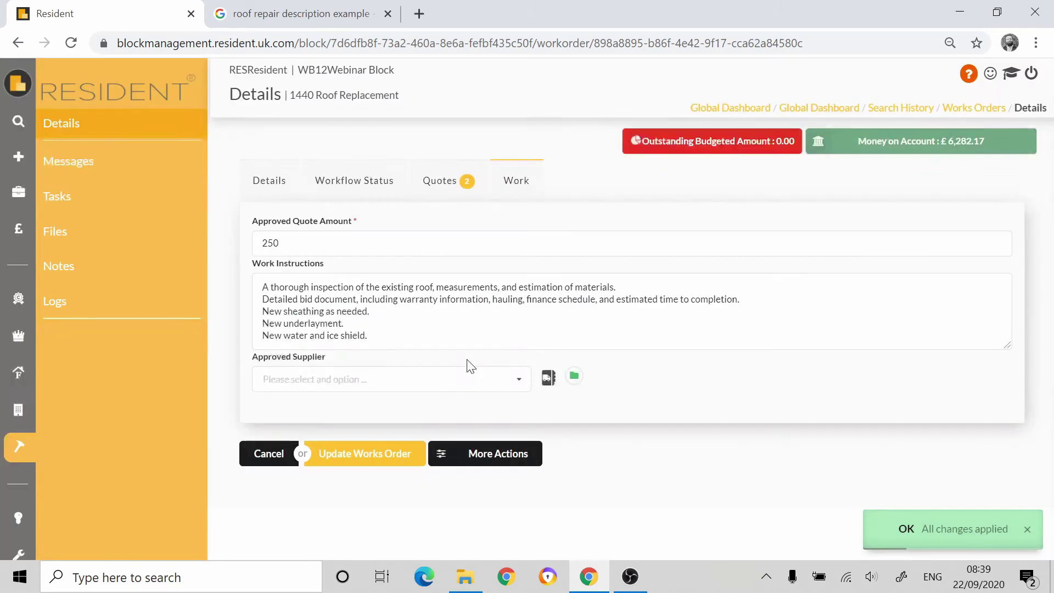
Choose Roofers Ltd as the approved supplier and instruct the works without emailing the supplier.
left_click(519, 381)
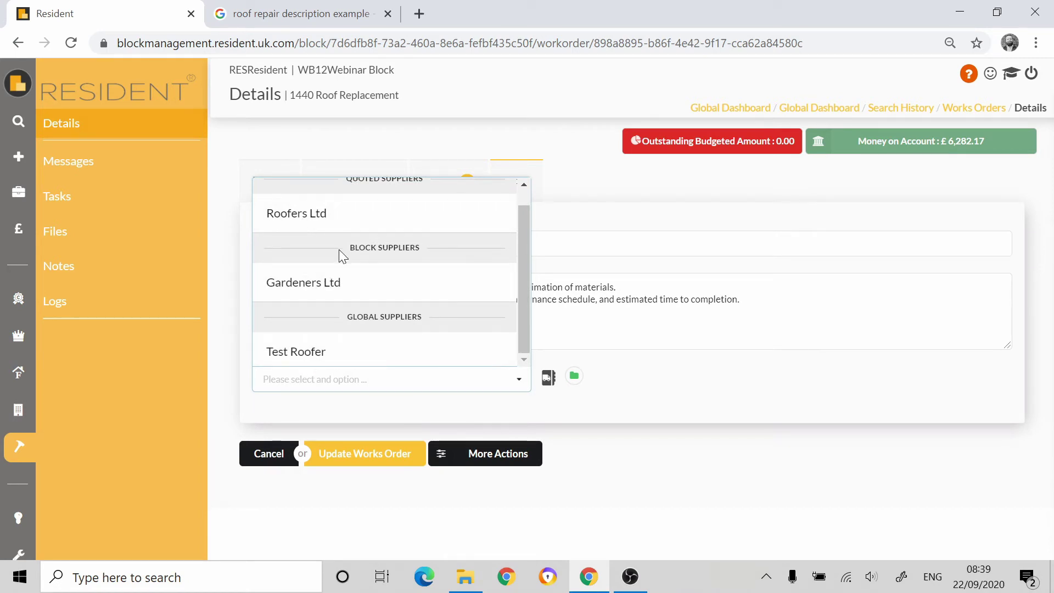
left_click(321, 217)
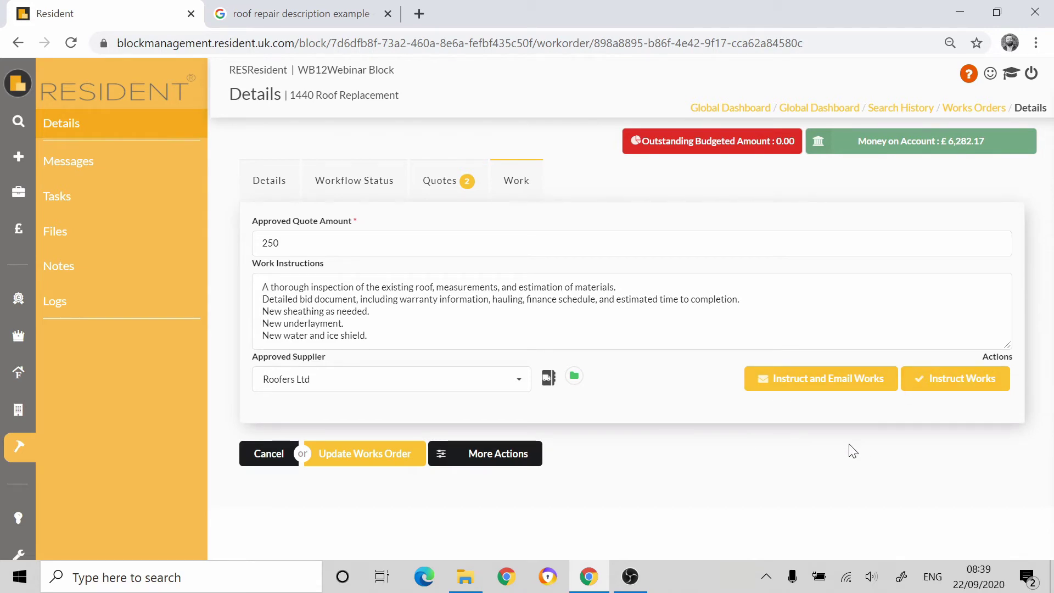
left_click(956, 386)
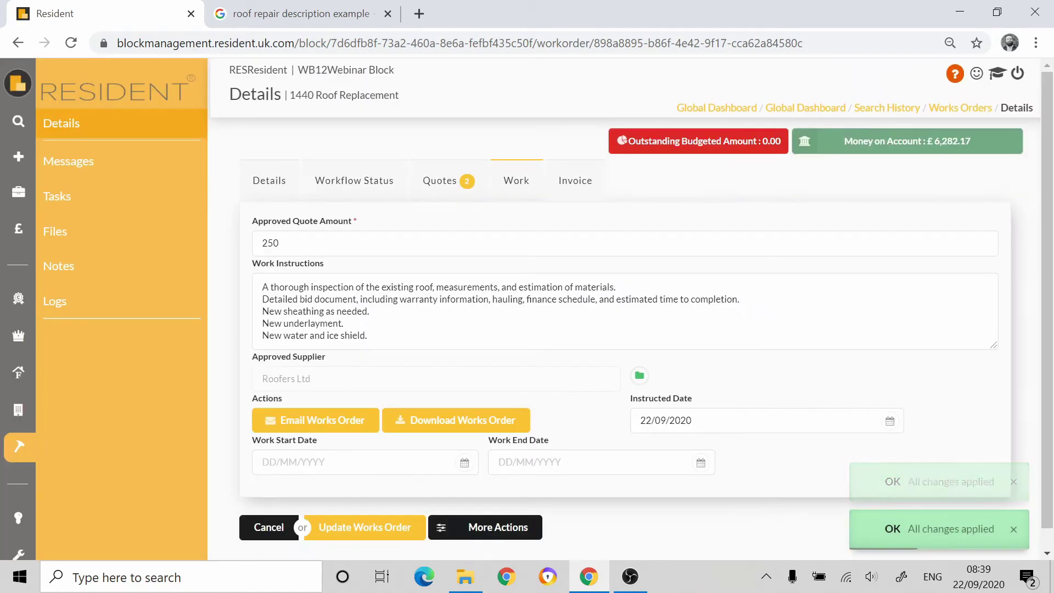
Review the files attached to the approved supplier's work instructions.
scroll(750, 378, "down", 1)
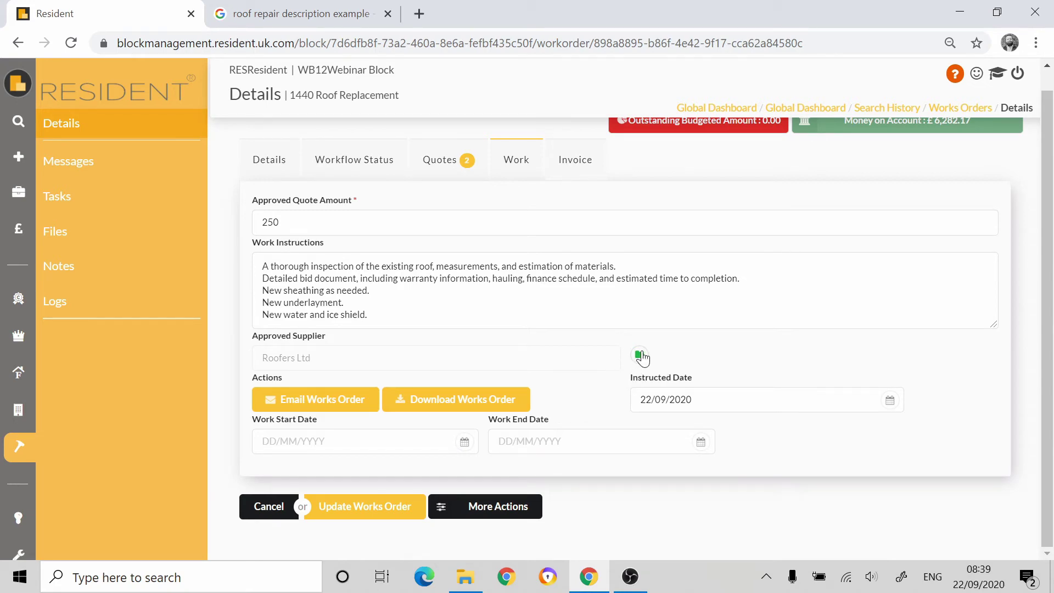
left_click(641, 356)
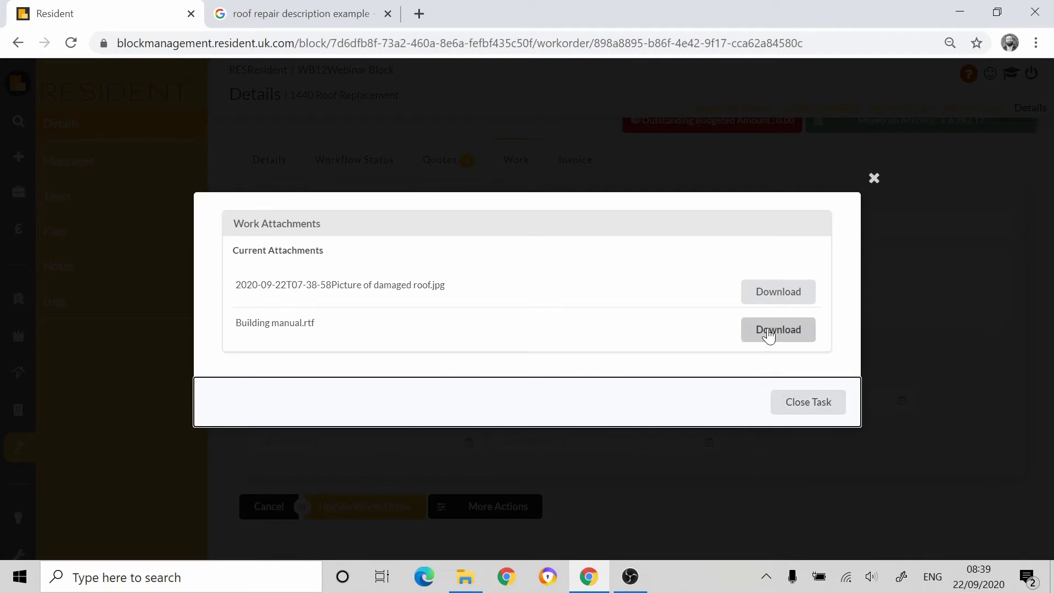
left_click(770, 292)
left_click(812, 402)
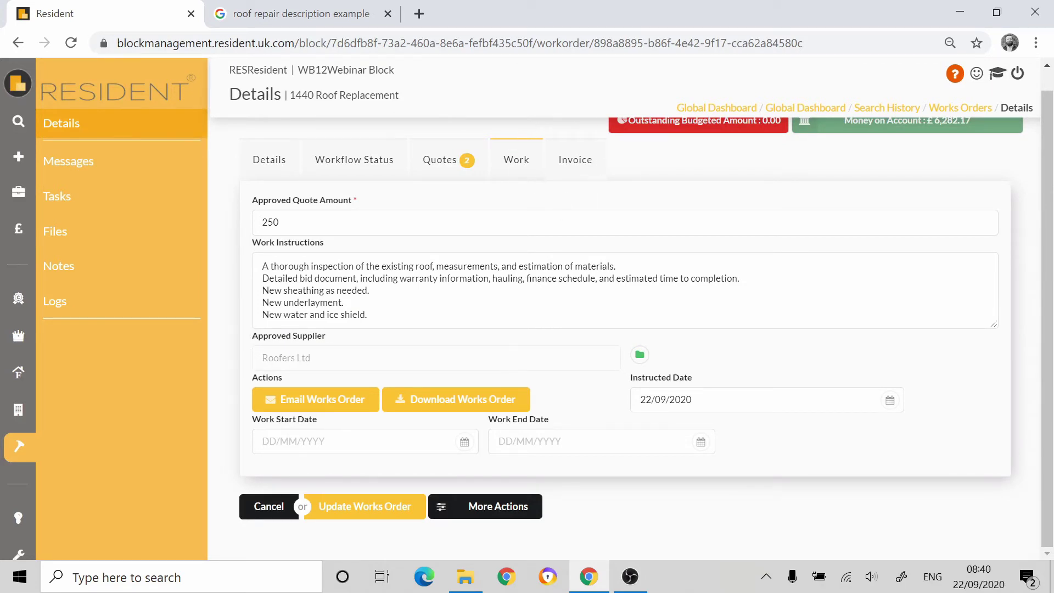
Mark the Roof Replacement works order as Work Finished in its work process log.
left_click(351, 161)
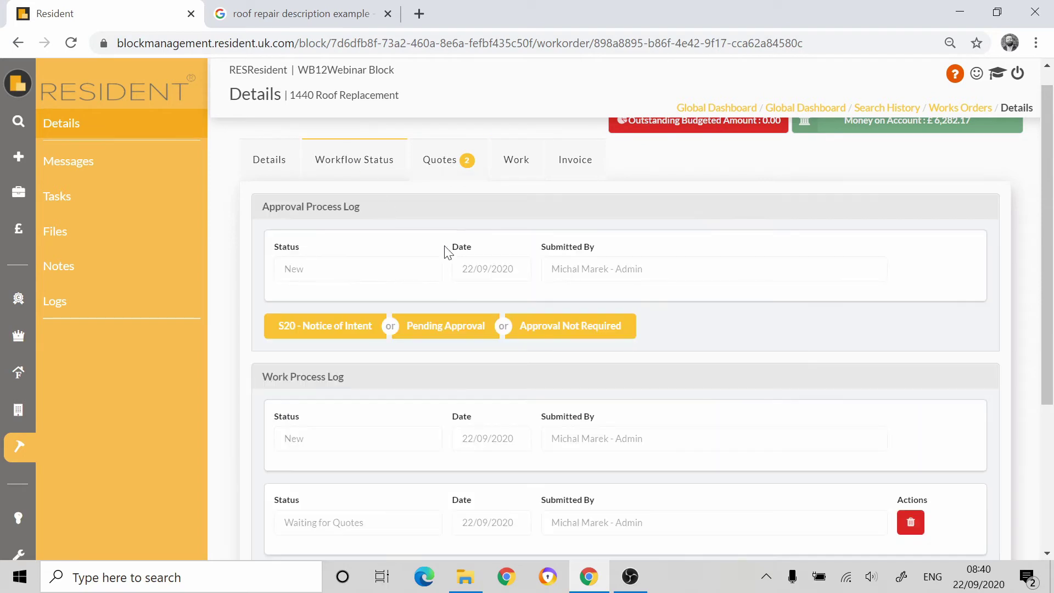
scroll(472, 300, "down", 3)
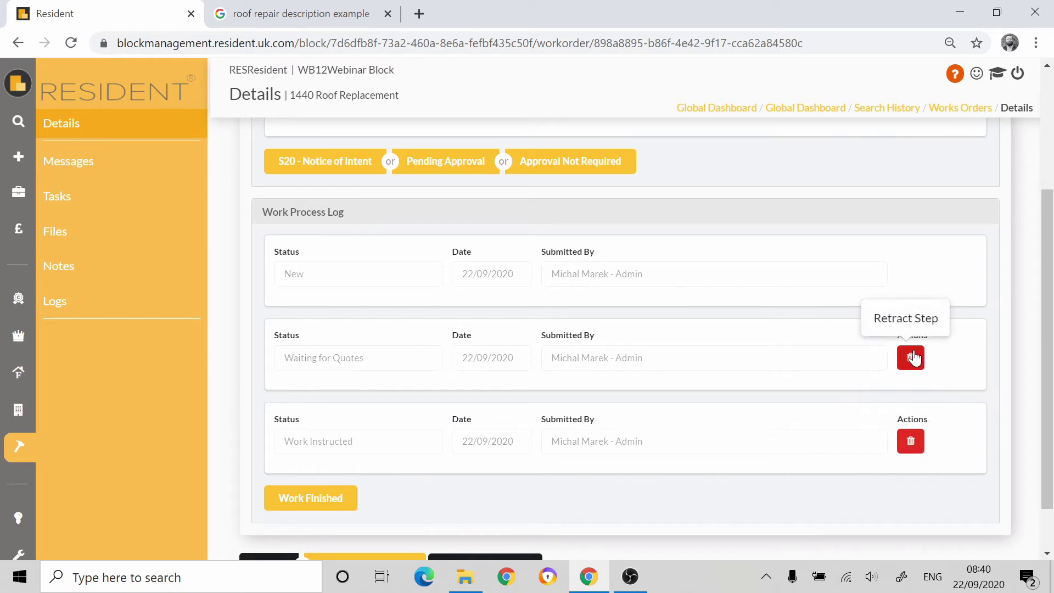
scroll(594, 478, "down", 1)
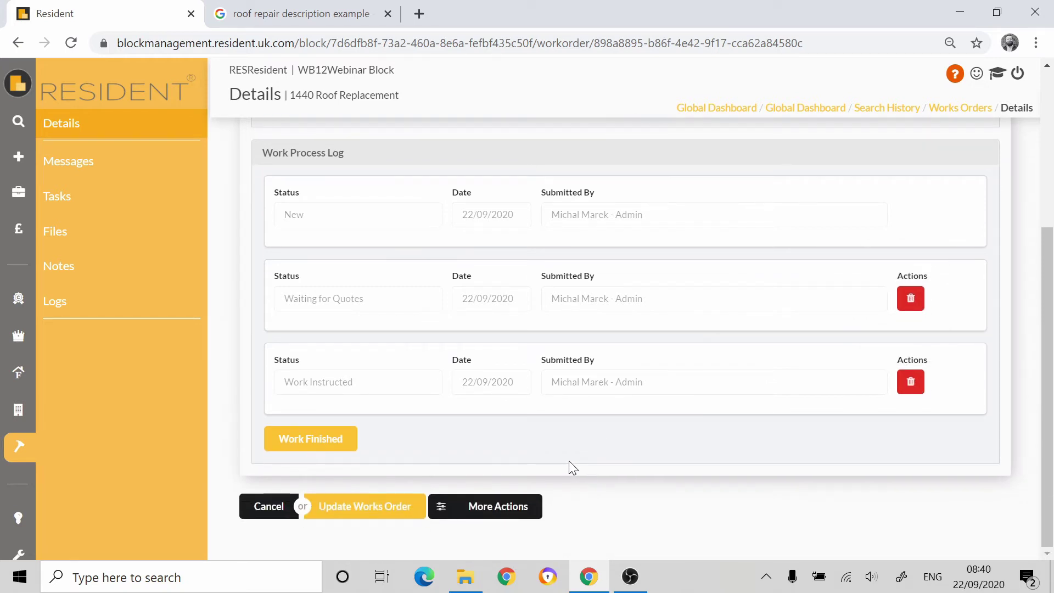
left_click(335, 448)
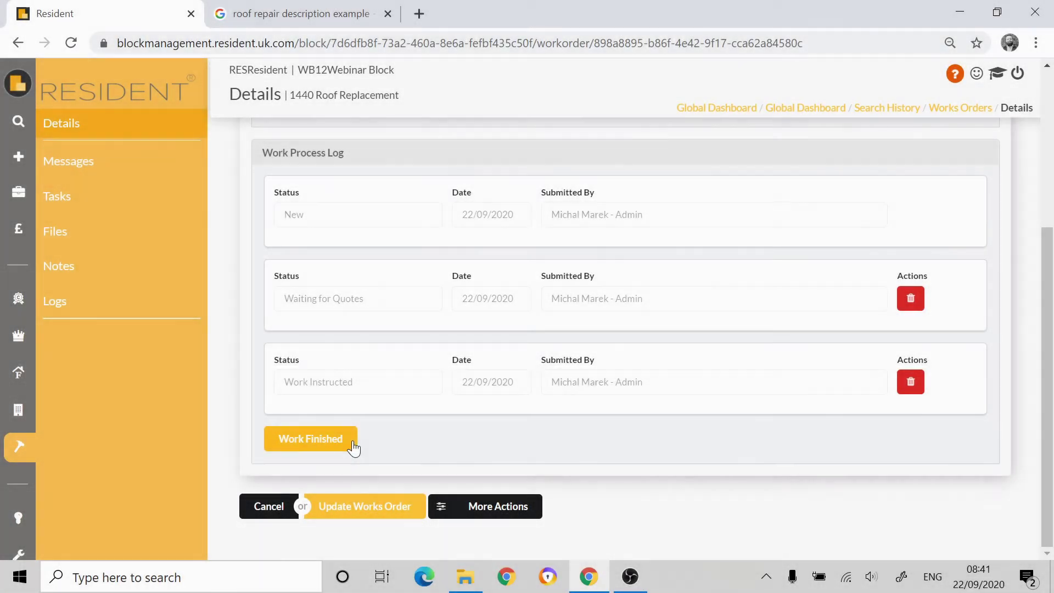
left_click(322, 442)
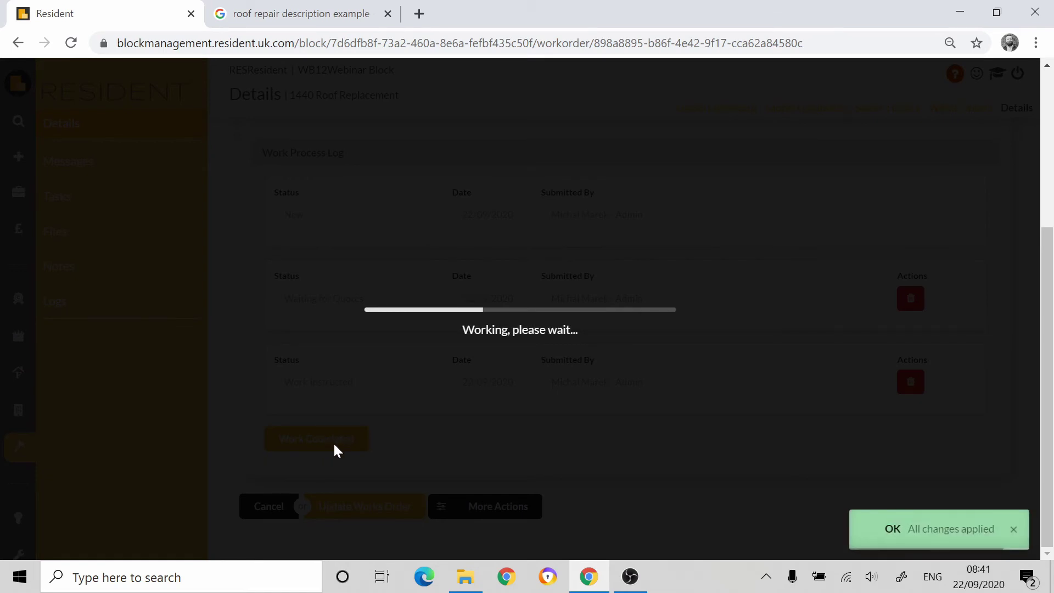
scroll(354, 458, "down", 2)
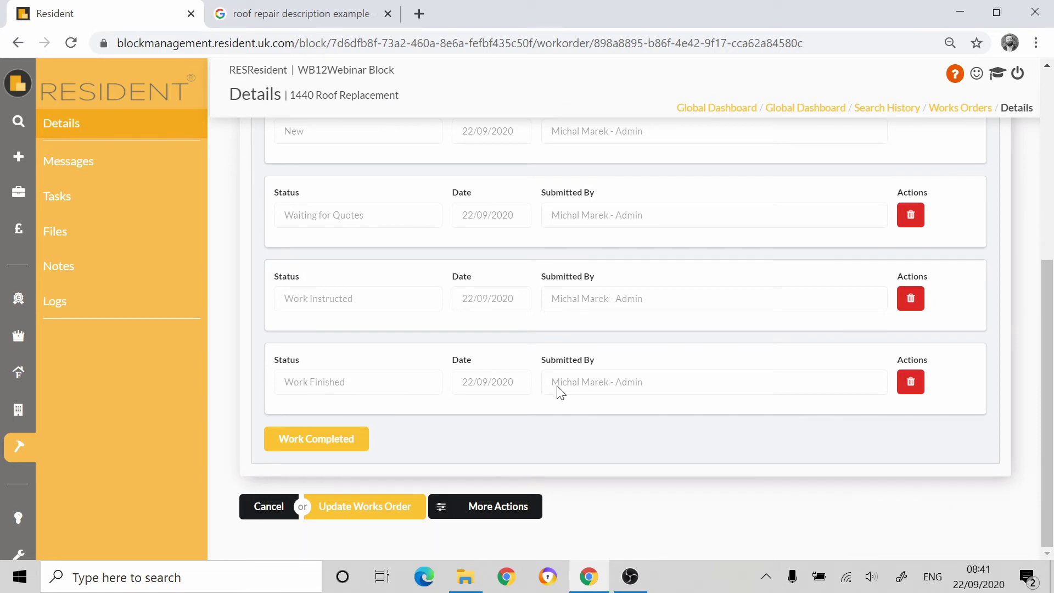
Add an invoice to the works order with reference INV R001 and description Roof Replacement.
scroll(480, 417, "up", 6)
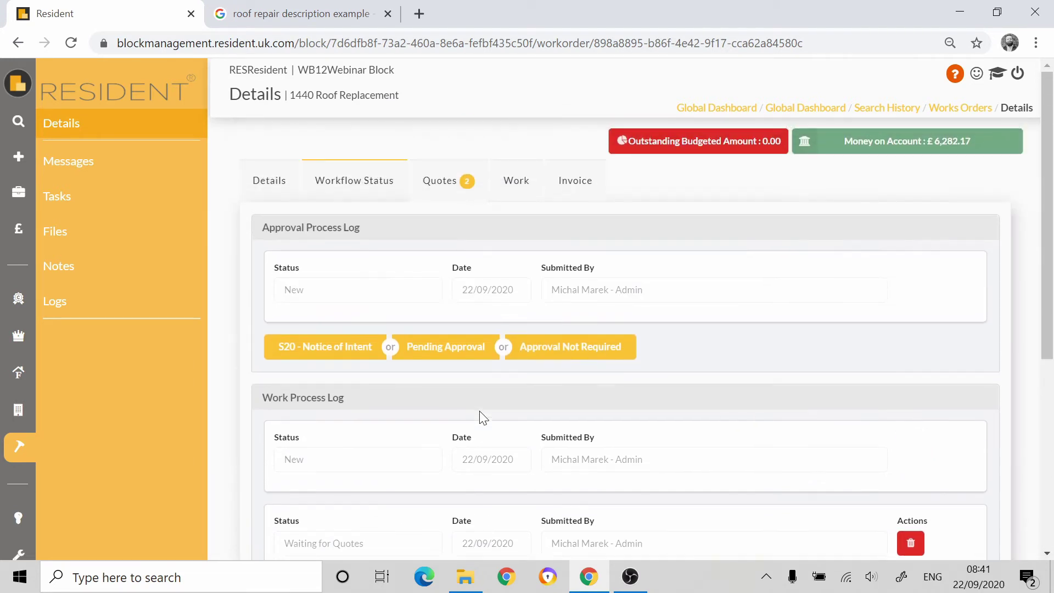
left_click(572, 185)
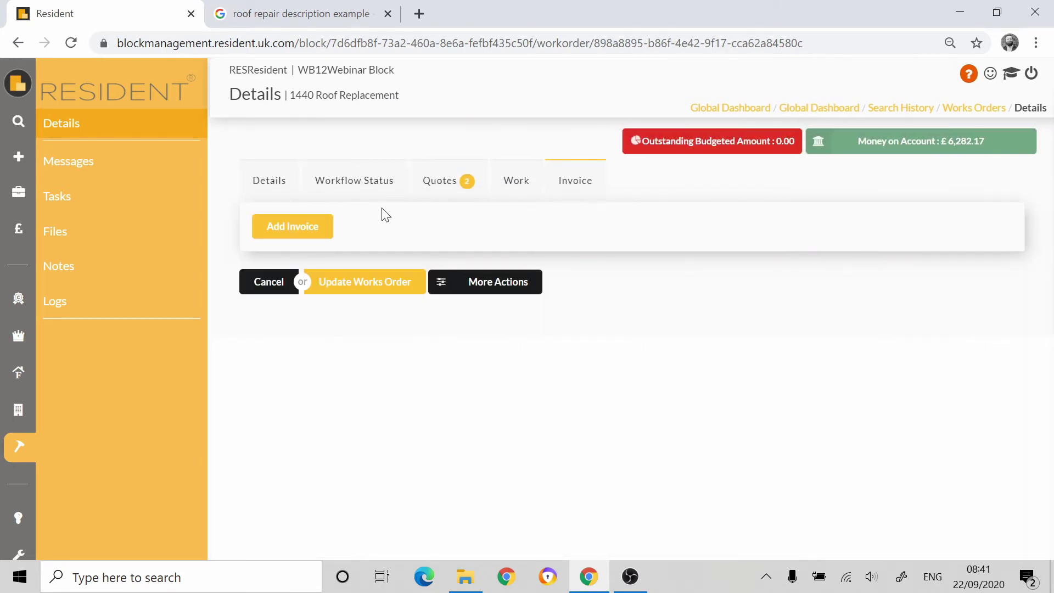
left_click(286, 233)
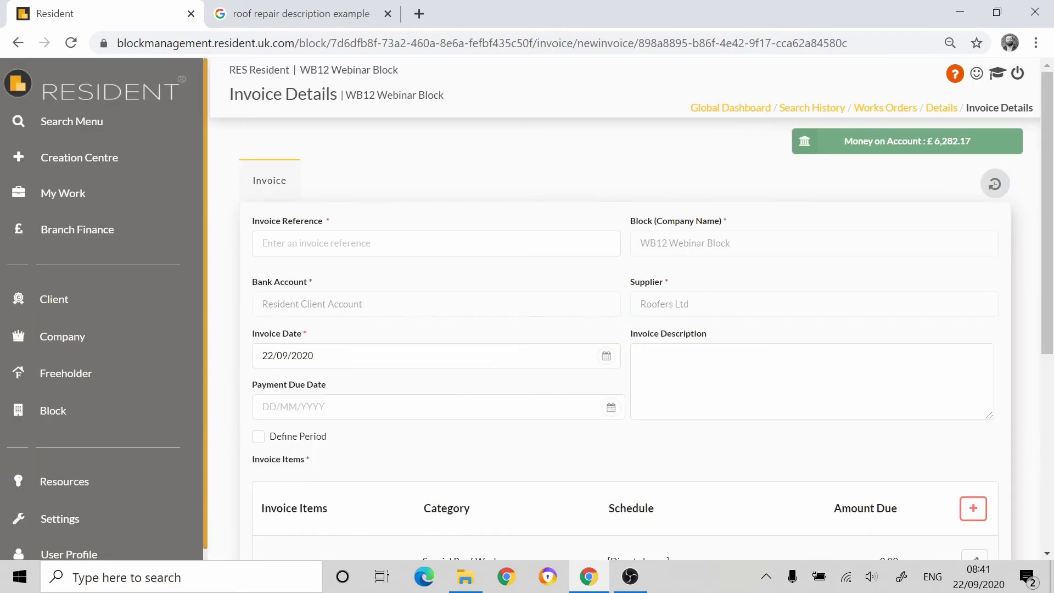
left_click(330, 243)
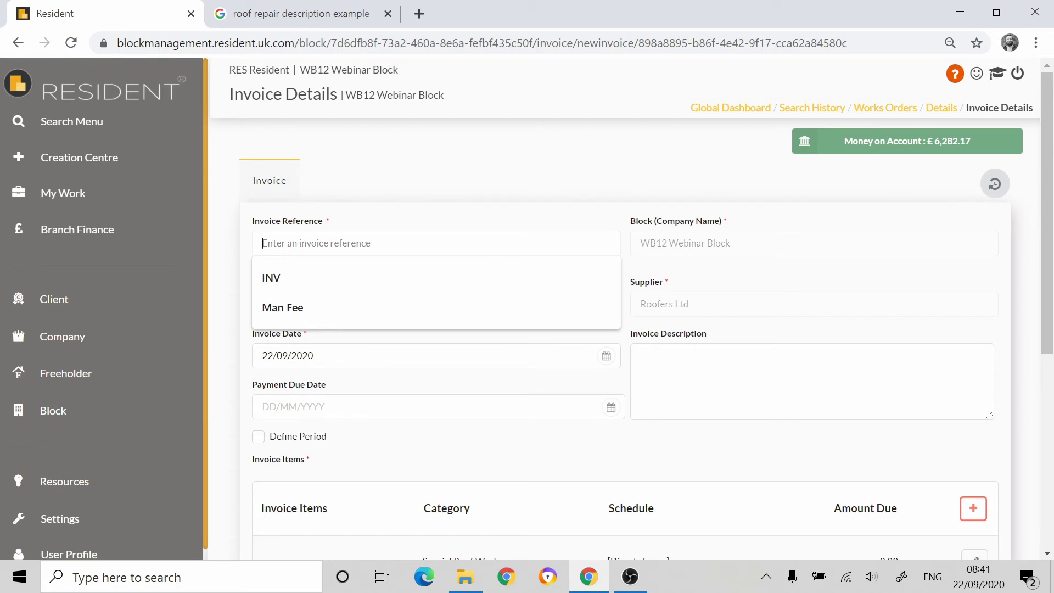
type("INV R001")
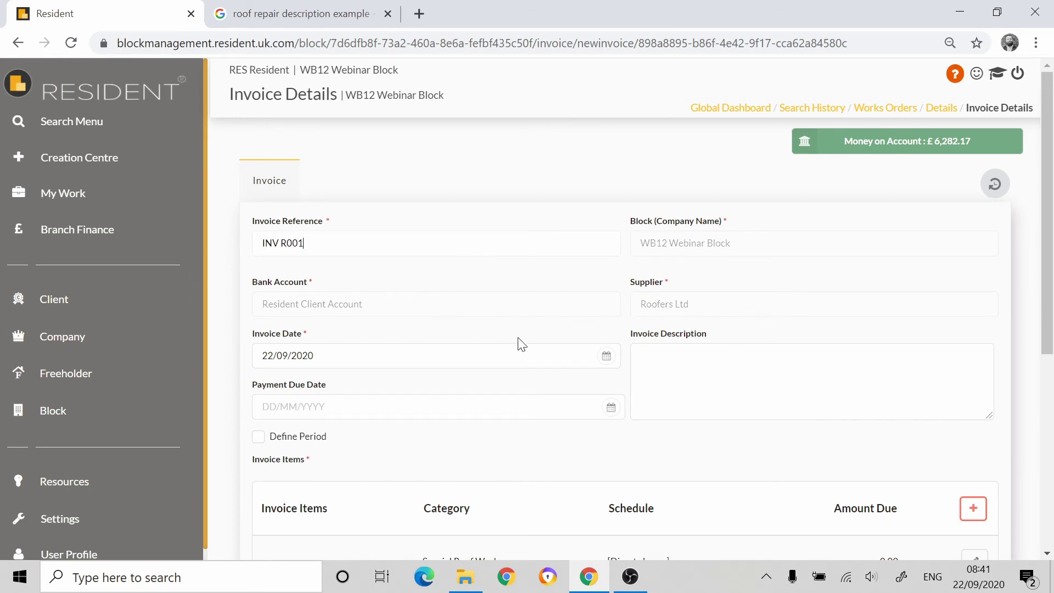
scroll(521, 345, "down", 2)
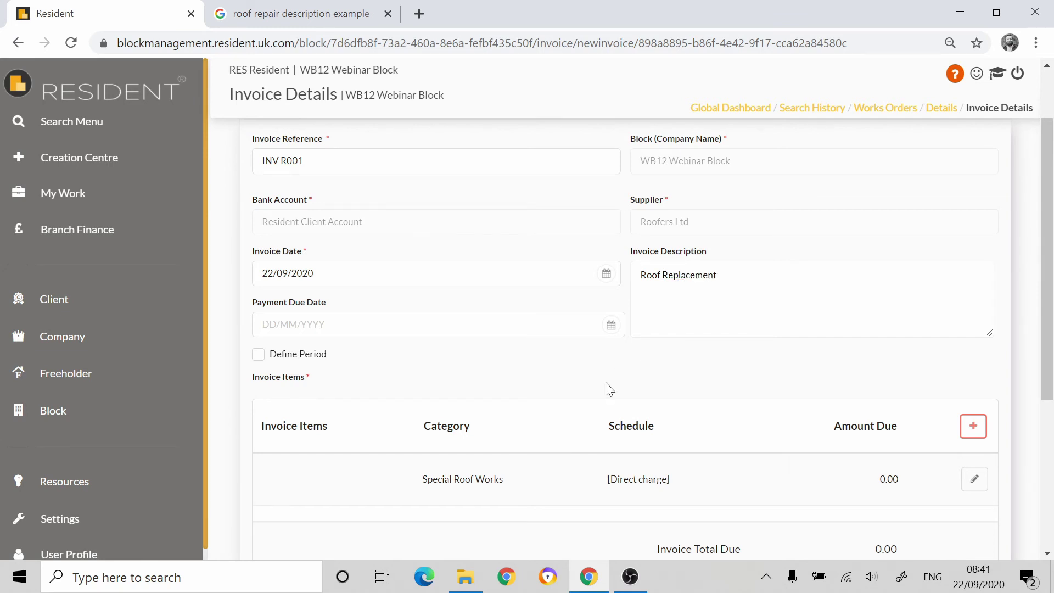
Edit the existing invoice item, giving it the description Roof Replacement, category Special Roof Works and amount 200.
scroll(500, 410, "down", 3)
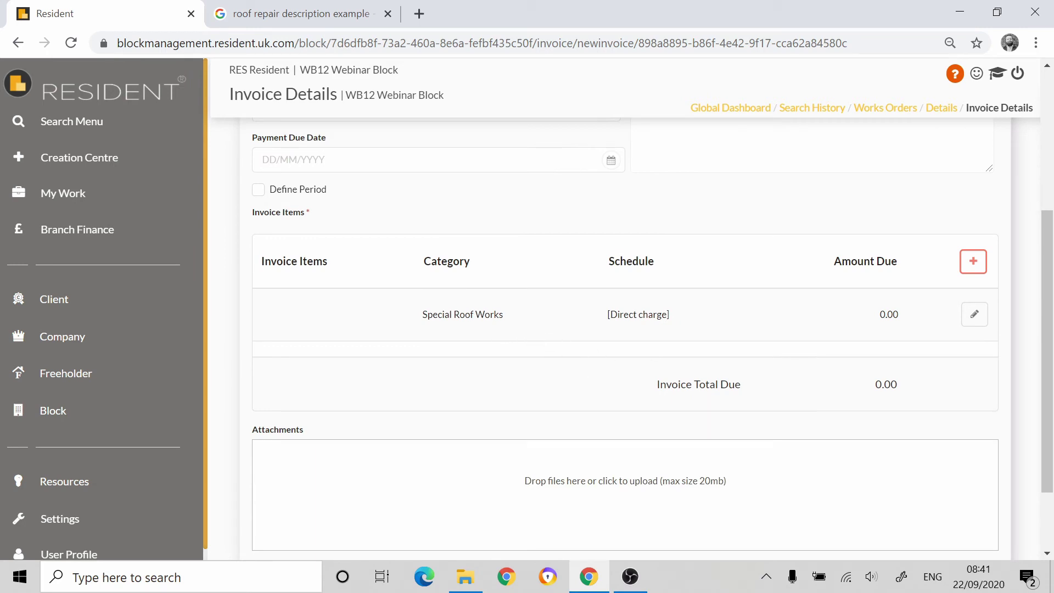
left_click_drag(423, 315, 494, 315)
left_click_drag(610, 315, 672, 317)
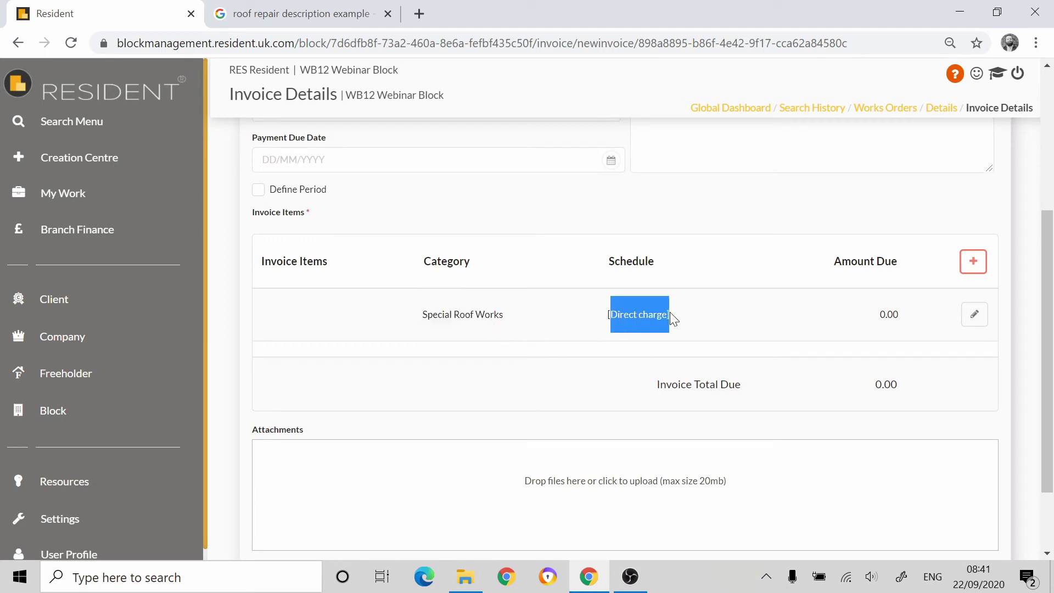
left_click_drag(876, 322, 946, 323)
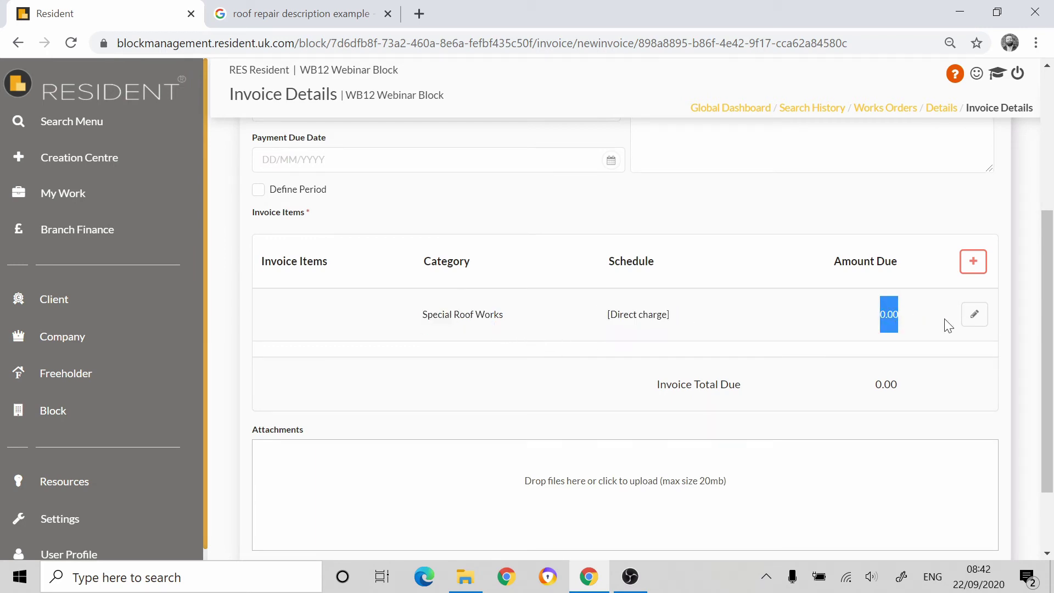
left_click(979, 323)
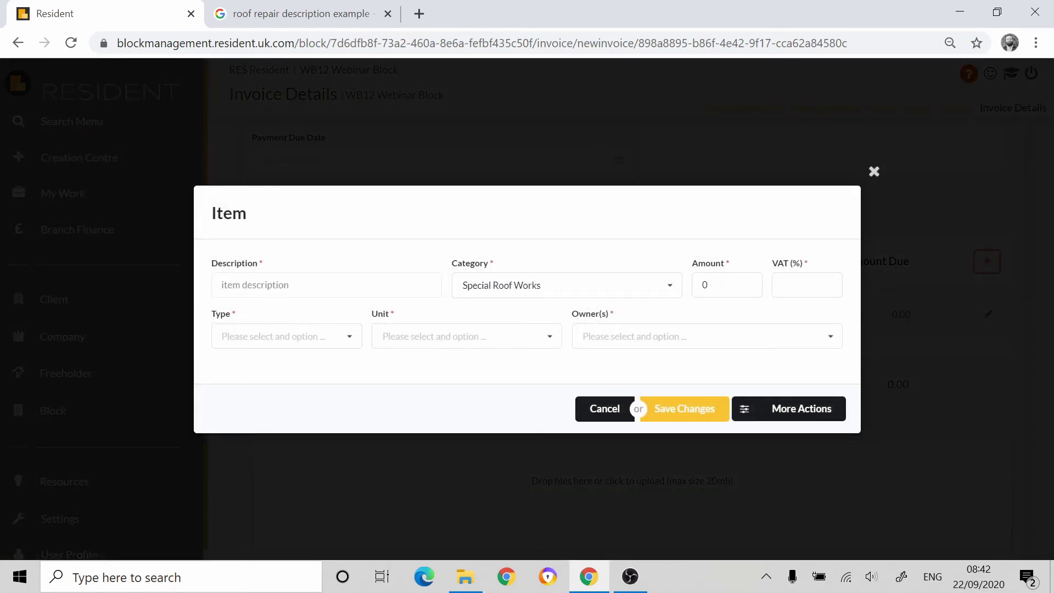
left_click(495, 285)
left_click(491, 311)
left_click(269, 285)
type("Roof Replacement")
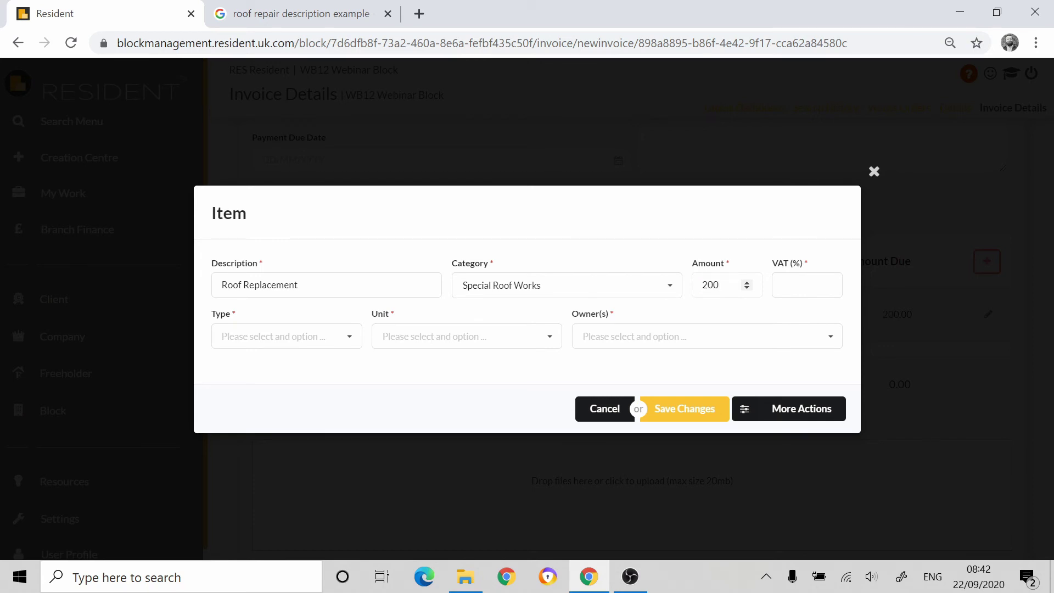
Charge the Roof Replacement item as a ScheduleCharge to the Service Charge schedule and save the item.
left_click(320, 337)
left_click(275, 364)
left_click(410, 337)
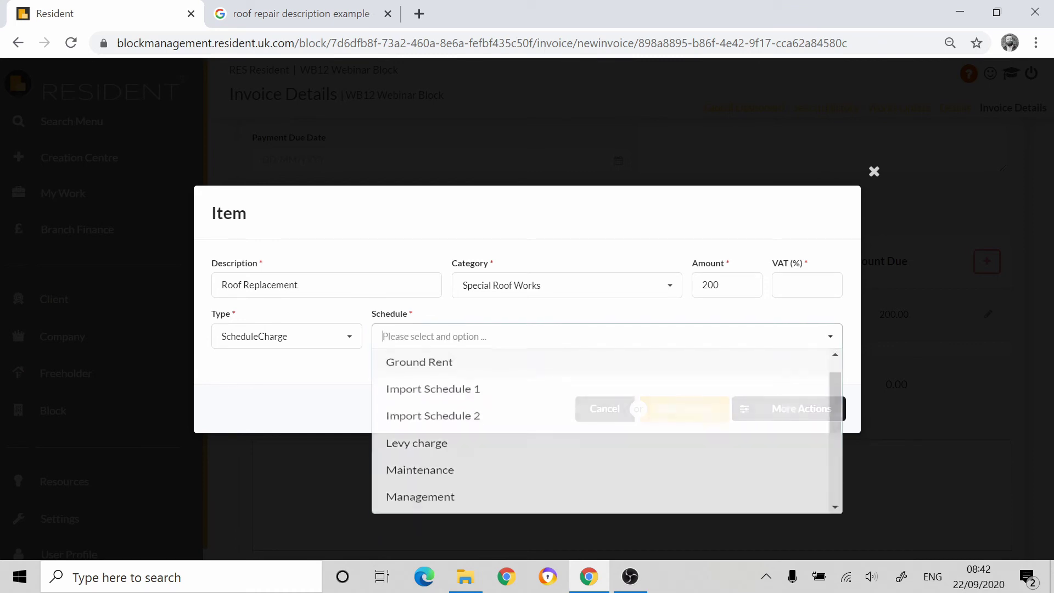
scroll(440, 427, "down", 3)
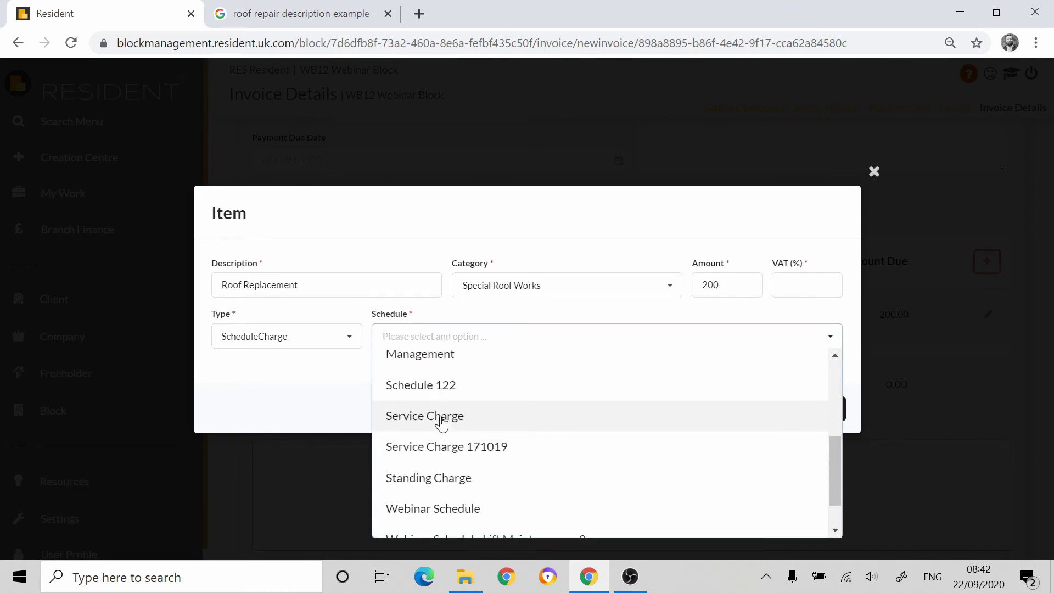
left_click(443, 417)
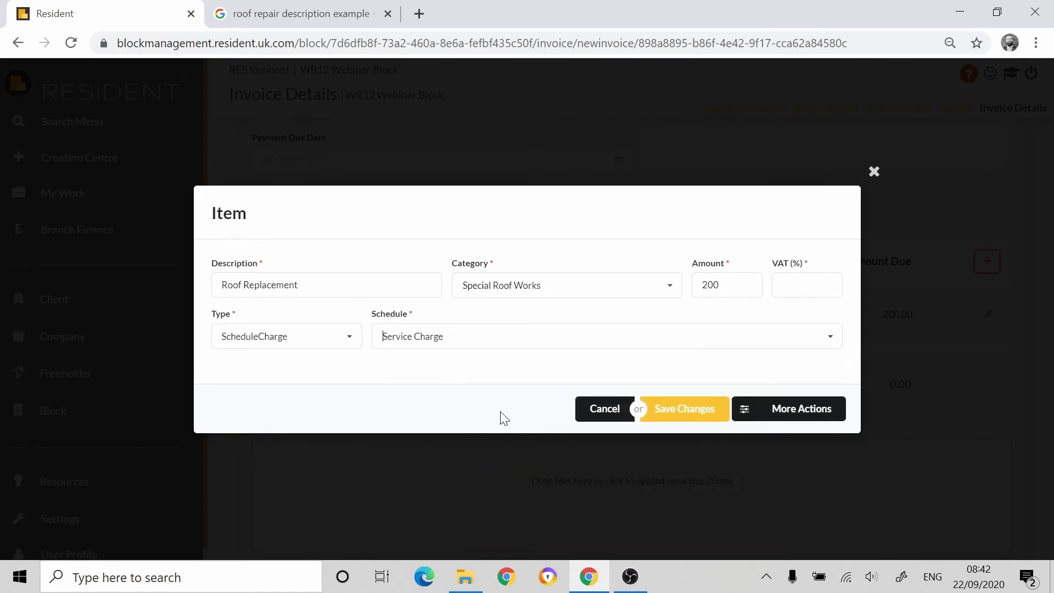
left_click(685, 414)
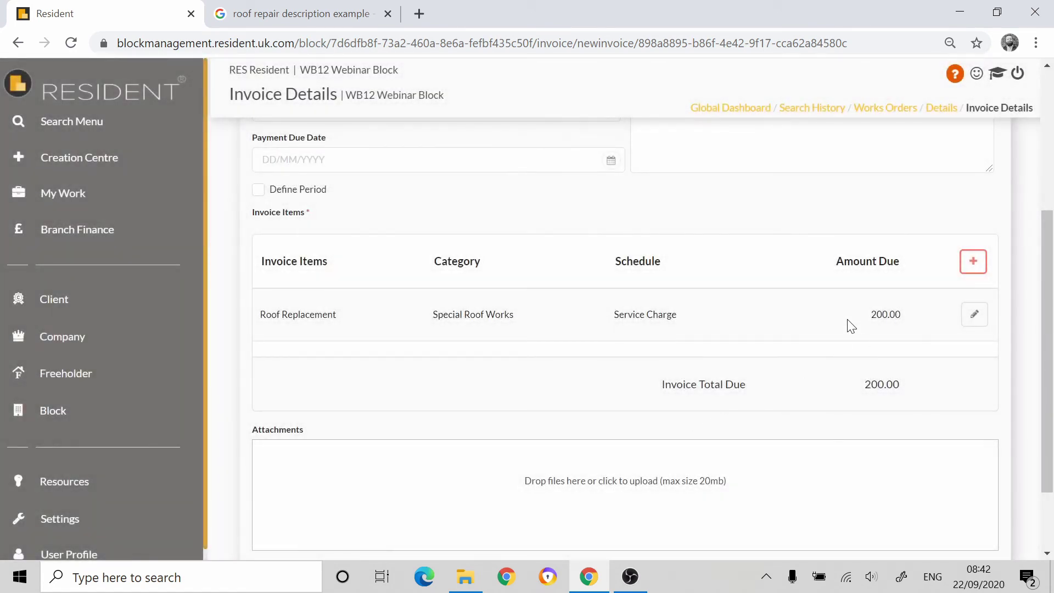
Start a second invoice item described as Scaffolding cost in the category Special Roof Works.
left_click(977, 263)
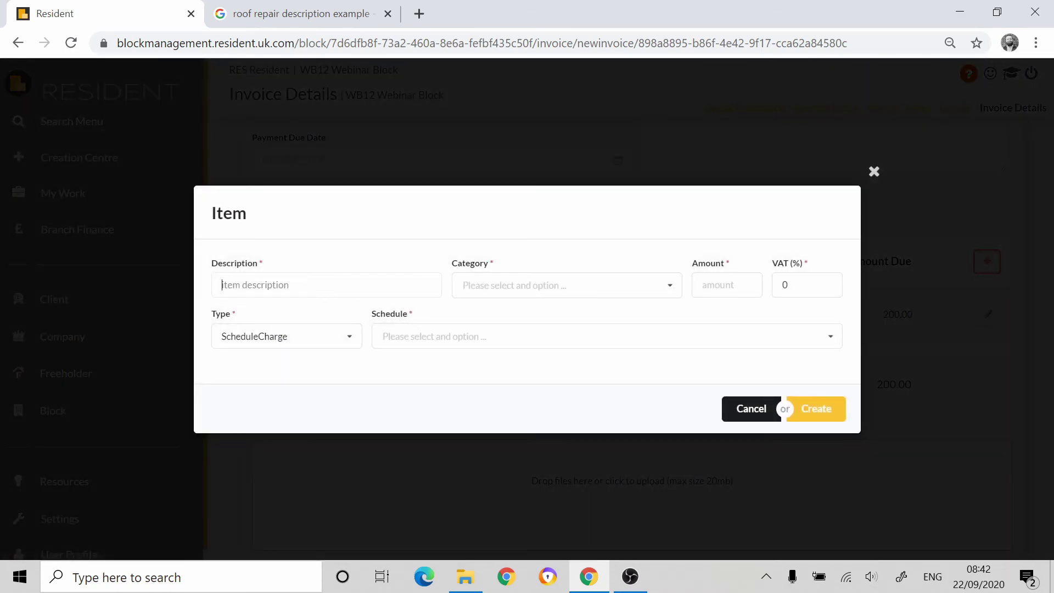
type("Scaffolding cost")
left_click(490, 283)
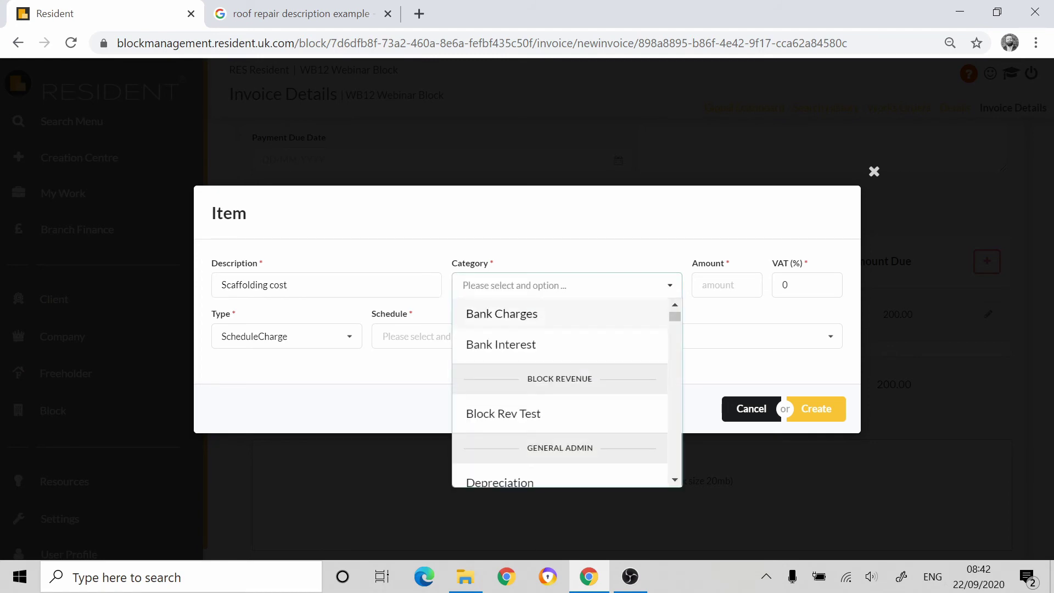
type("roof")
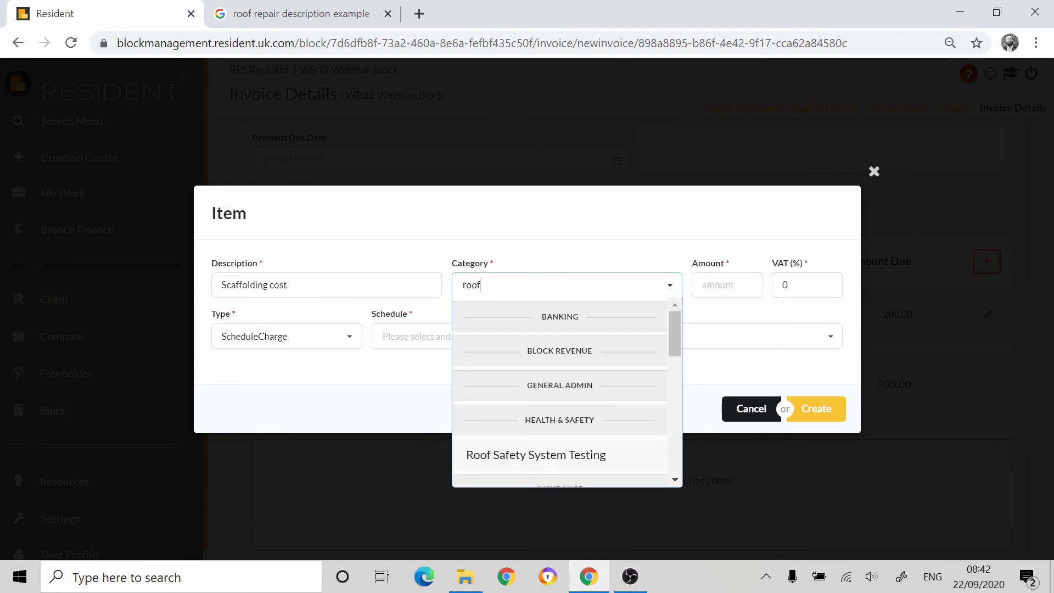
scroll(566, 432, "down", 5)
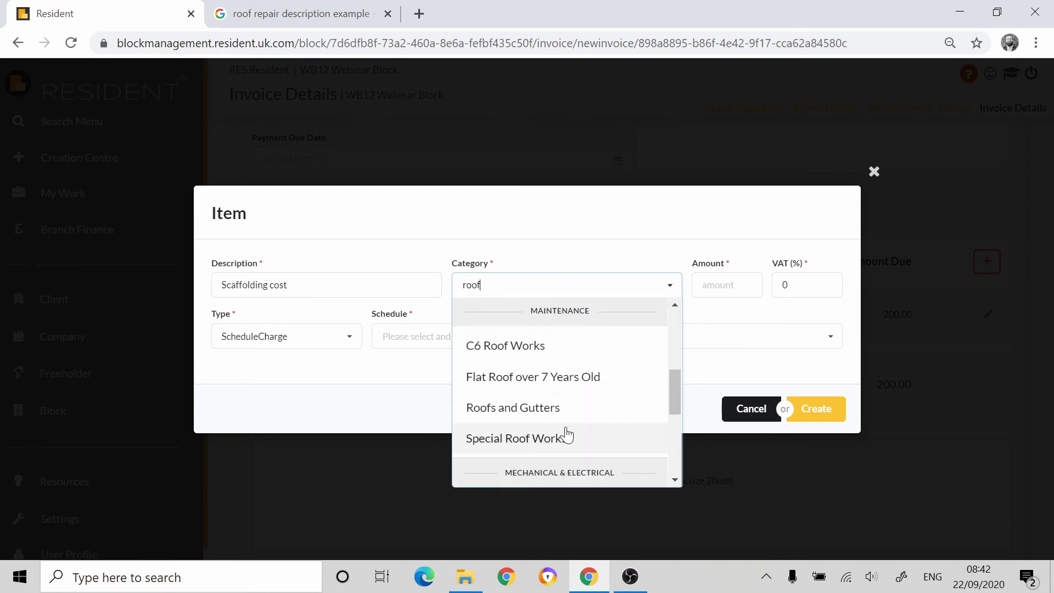
left_click(536, 444)
Set the scaffolding item's amount to 50, VAT to 10% and schedule to Service Charge, and create the item.
left_click(703, 285)
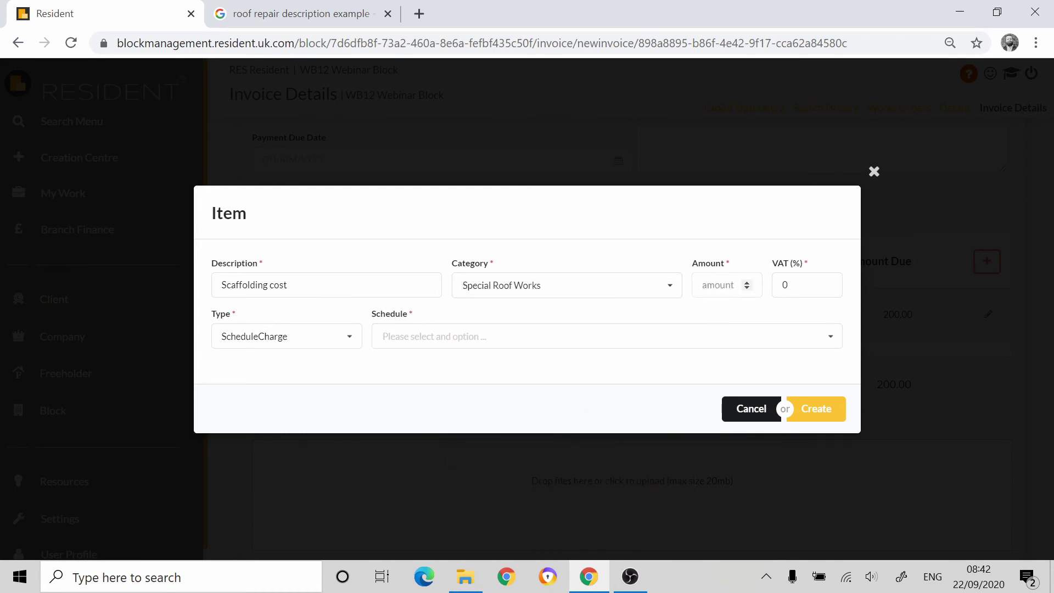
type("50")
left_click(786, 285)
type("10")
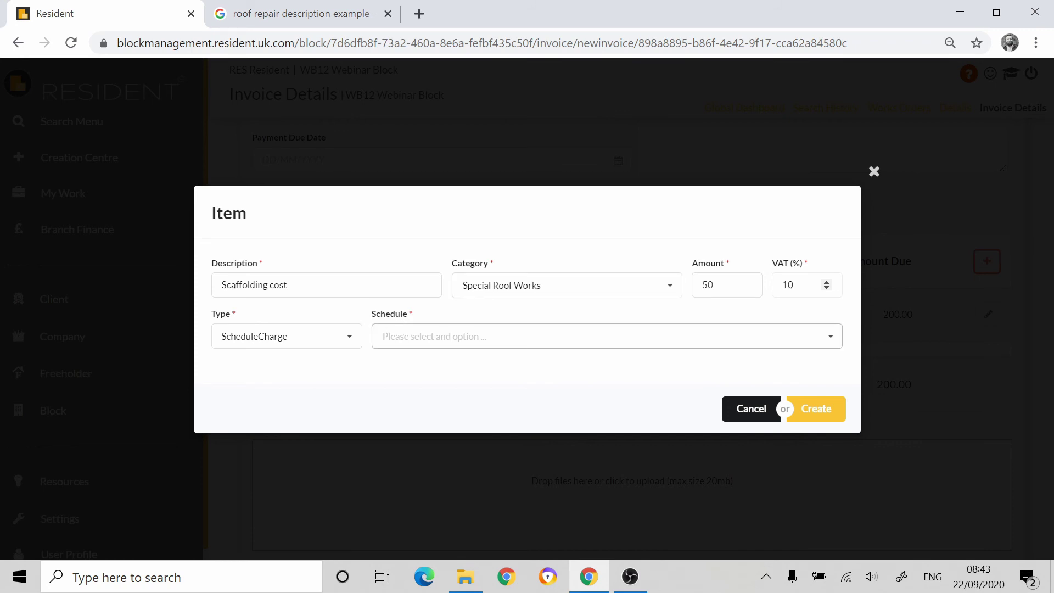
left_click(395, 336)
scroll(444, 432, "down", 1)
scroll(443, 431, "down", 5)
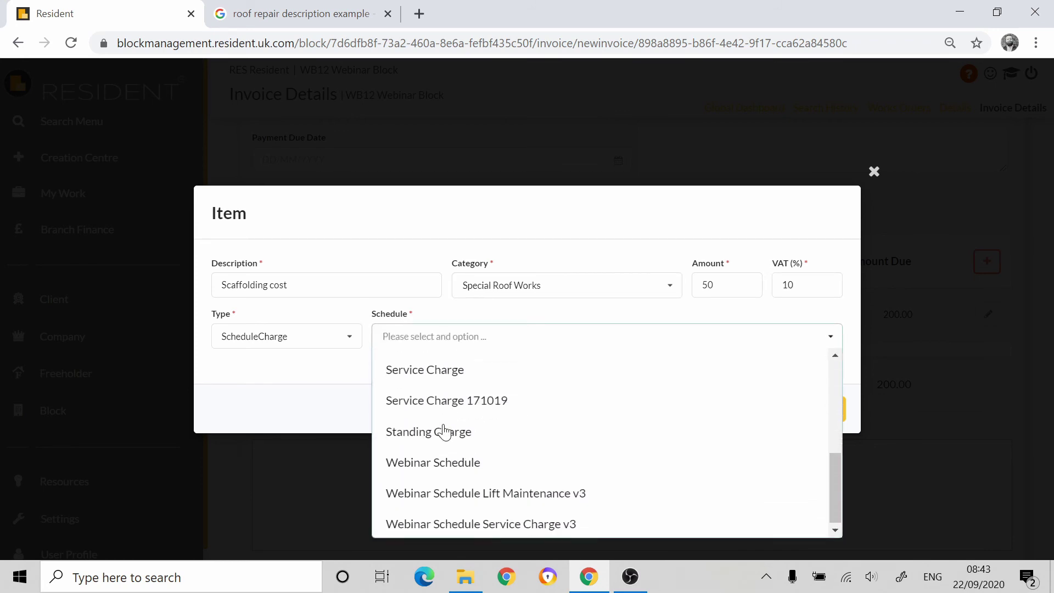
left_click(435, 371)
left_click(816, 410)
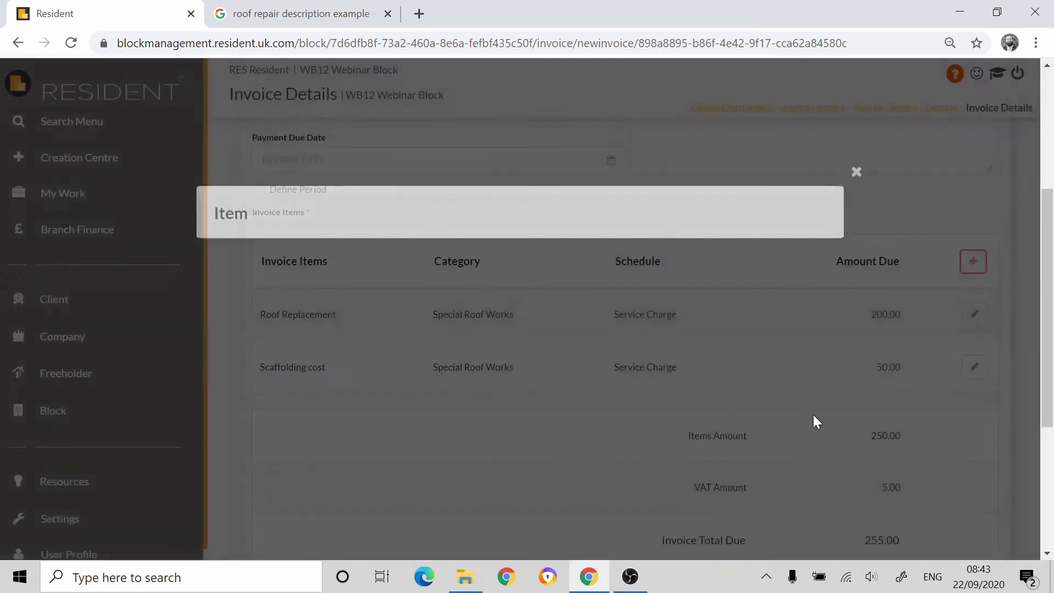
Check the individual item amounts, the items subtotal and the VAT amount on the invoice.
scroll(899, 225, "down", 3)
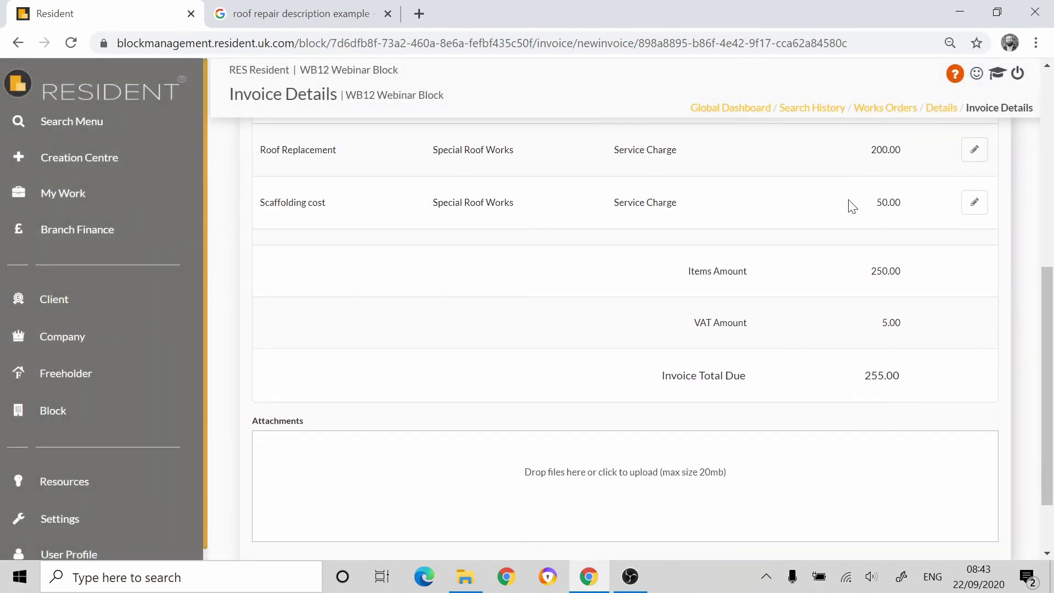
left_click_drag(869, 152, 889, 150)
left_click_drag(875, 202, 908, 207)
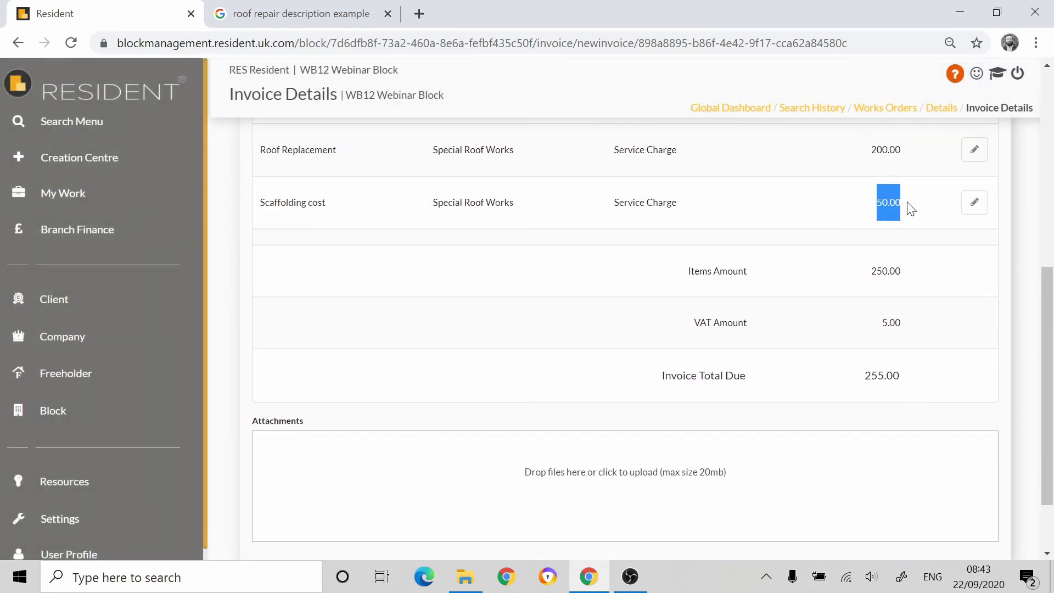
left_click_drag(872, 273, 908, 277)
left_click_drag(880, 324, 914, 329)
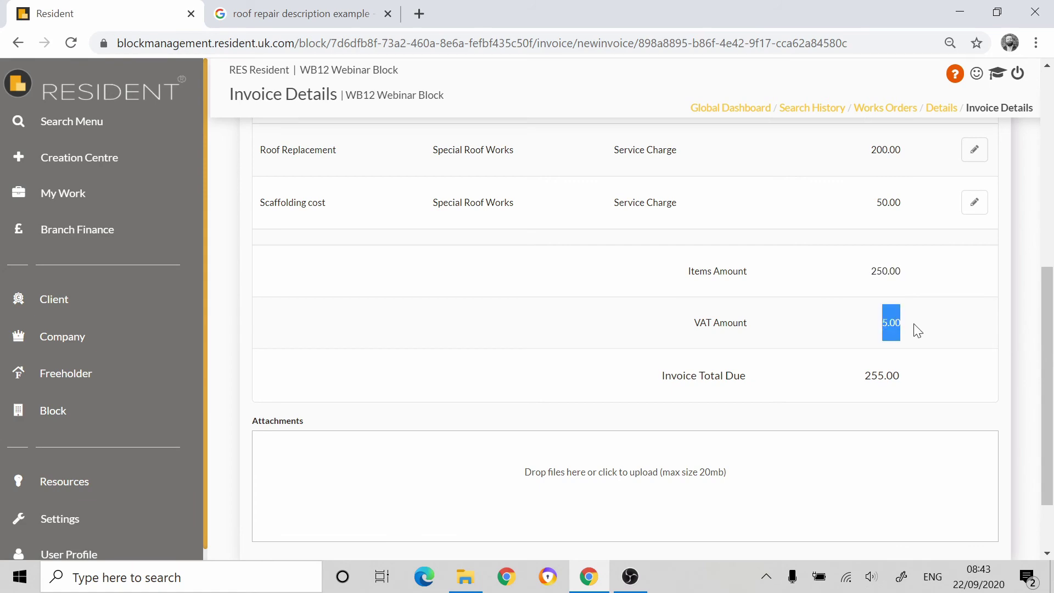
Set the Scaffolding cost item's VAT to 0%, save the change and check the invoice total due.
left_click_drag(864, 378, 913, 384)
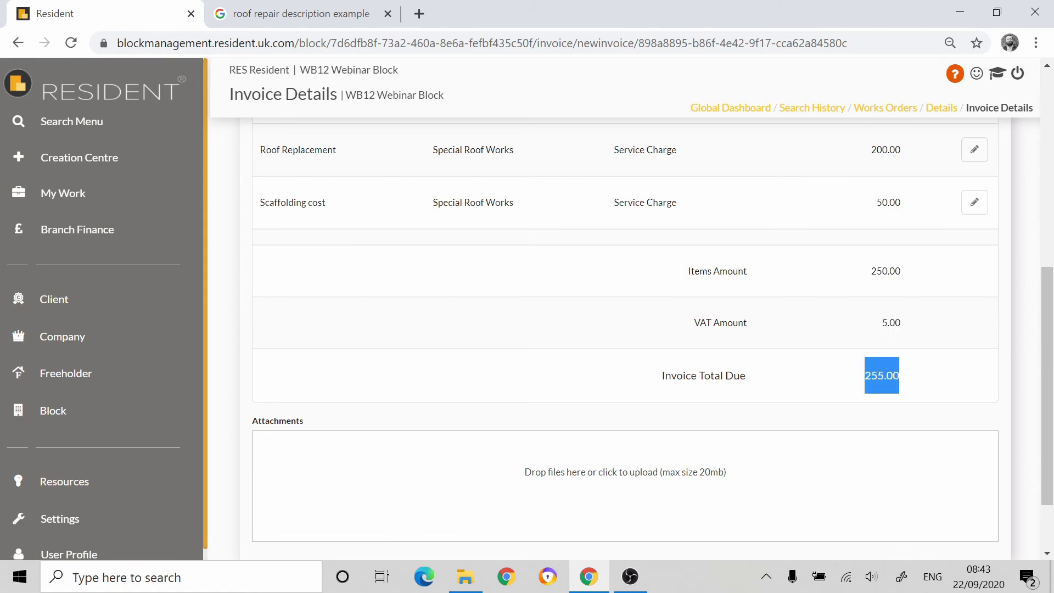
scroll(969, 329, "up", 3)
left_click(976, 369)
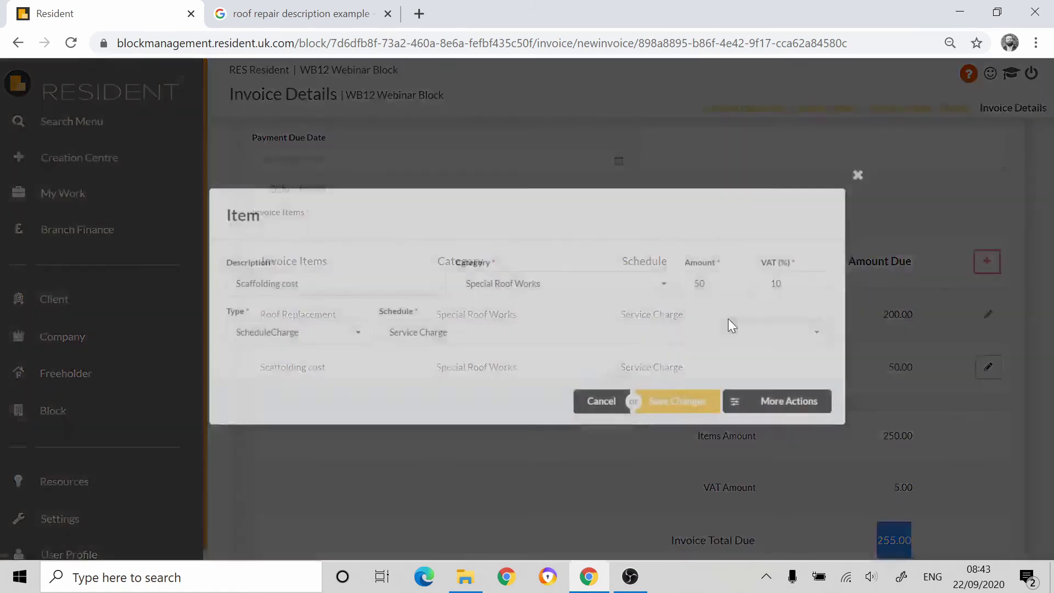
left_click_drag(798, 285, 767, 295)
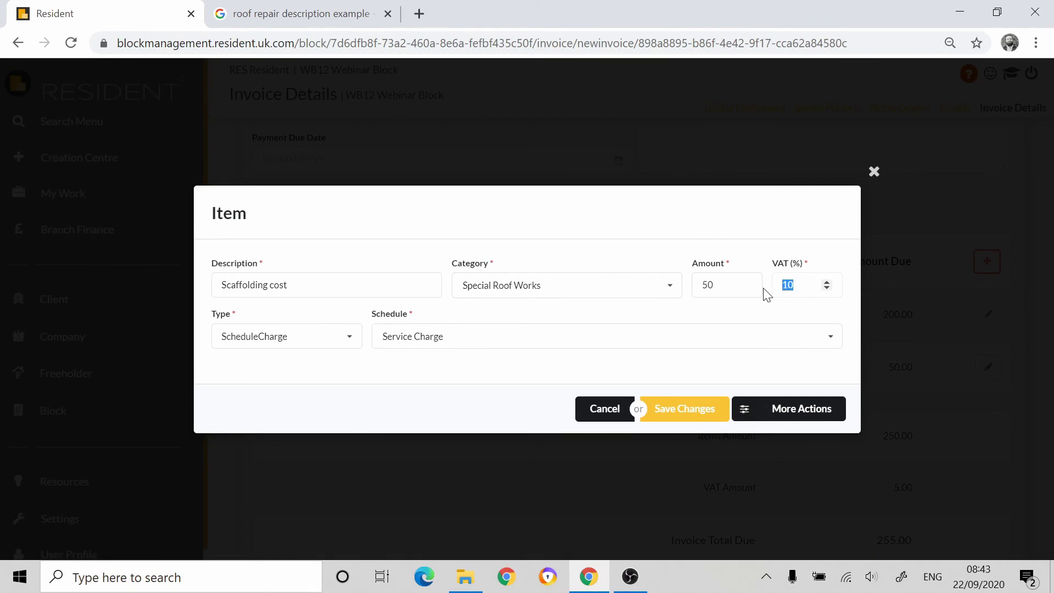
type("0")
left_click(681, 411)
scroll(882, 285, "down", 3)
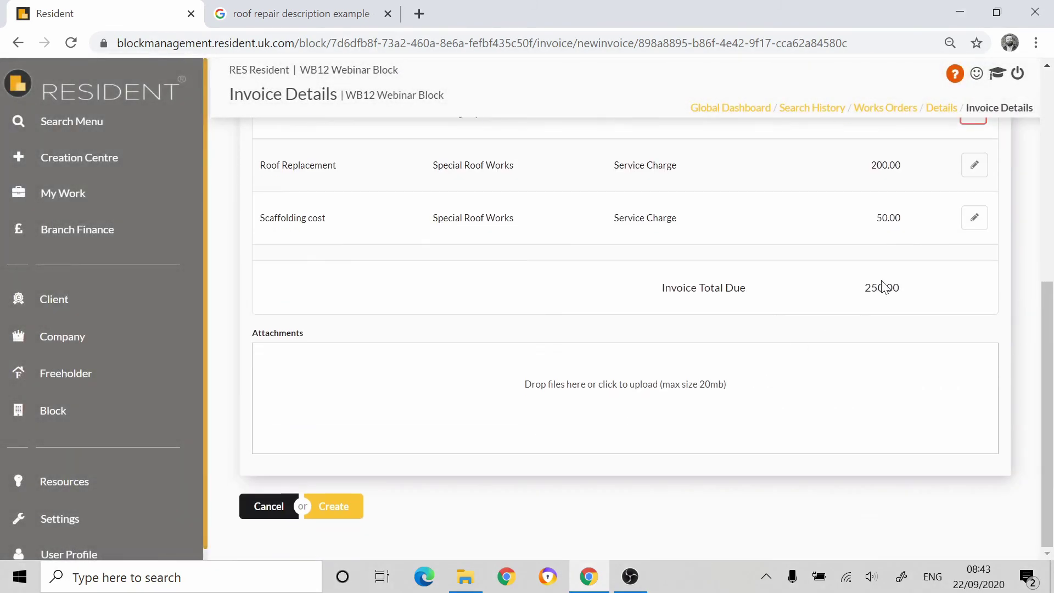
left_click_drag(867, 287, 909, 294)
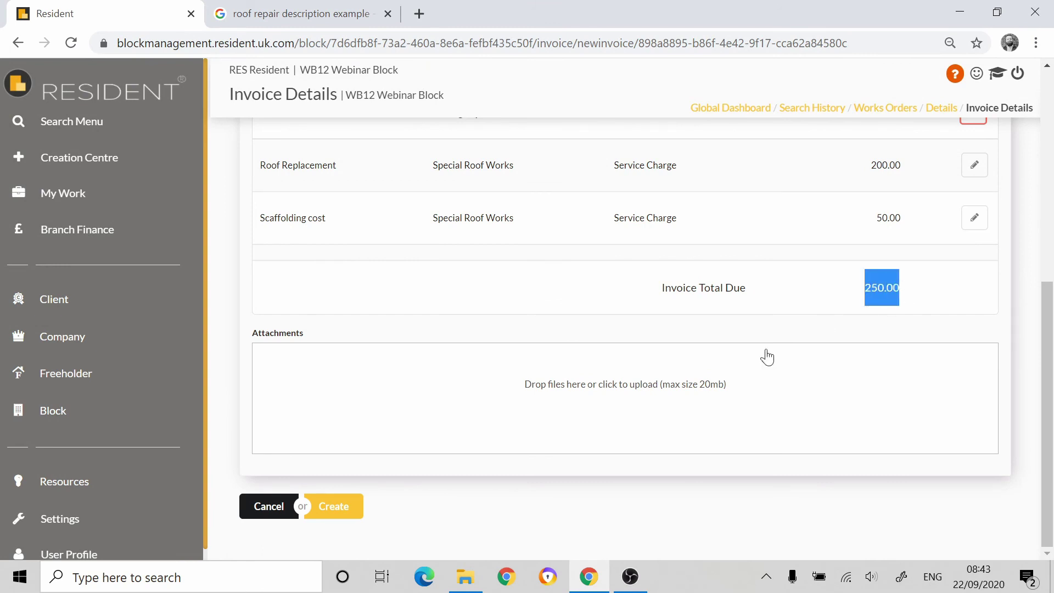
Attach the 15/09/2020 16:13 file SupplierInvoiceSingleItemImportTemplate to the invoice, and create the invoice.
left_click(528, 387)
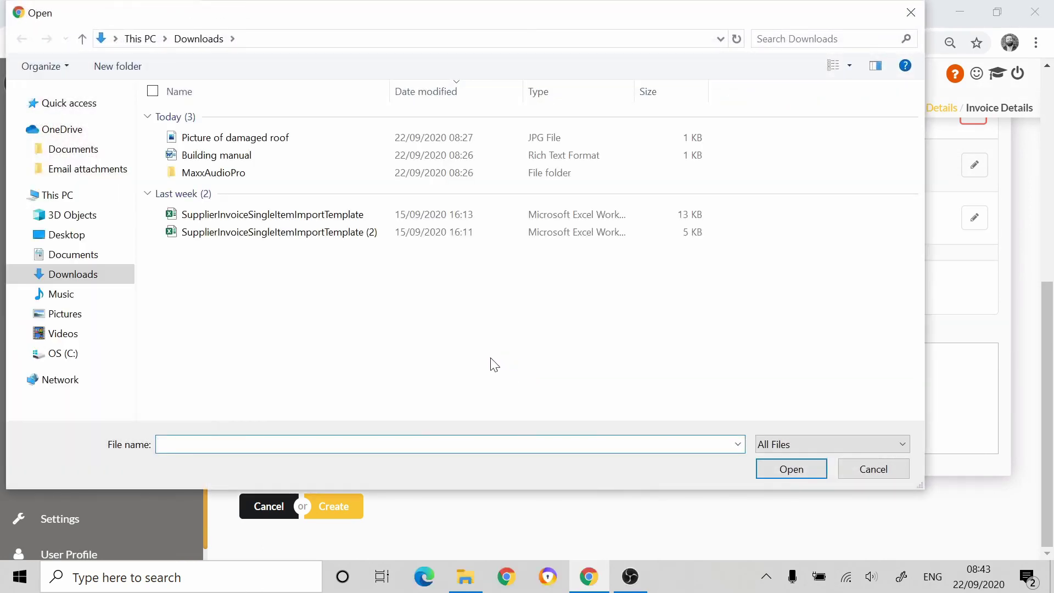
left_click(250, 215)
left_click(791, 469)
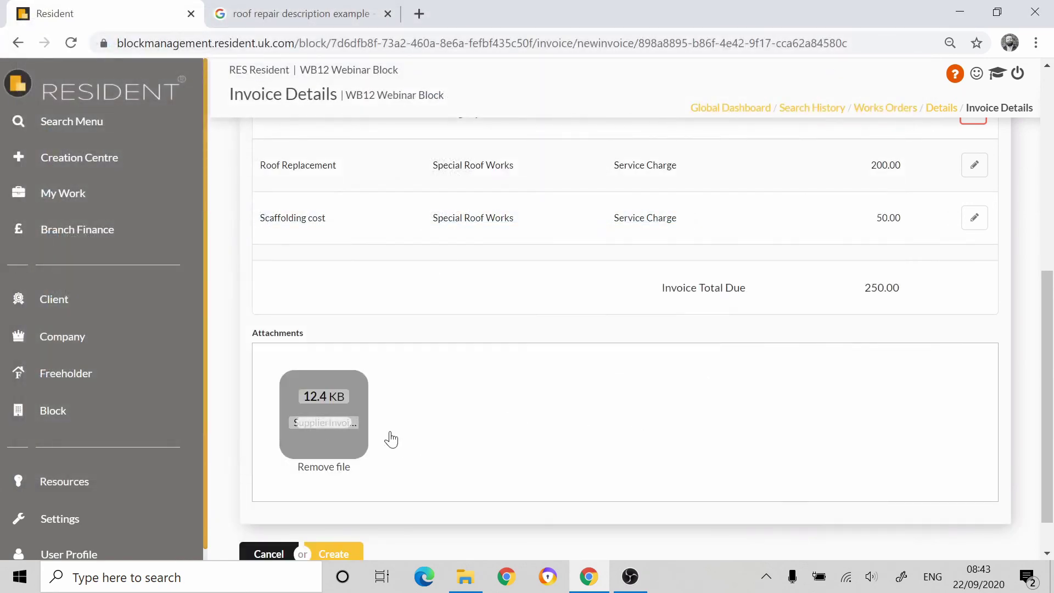
scroll(478, 404, "up", 6)
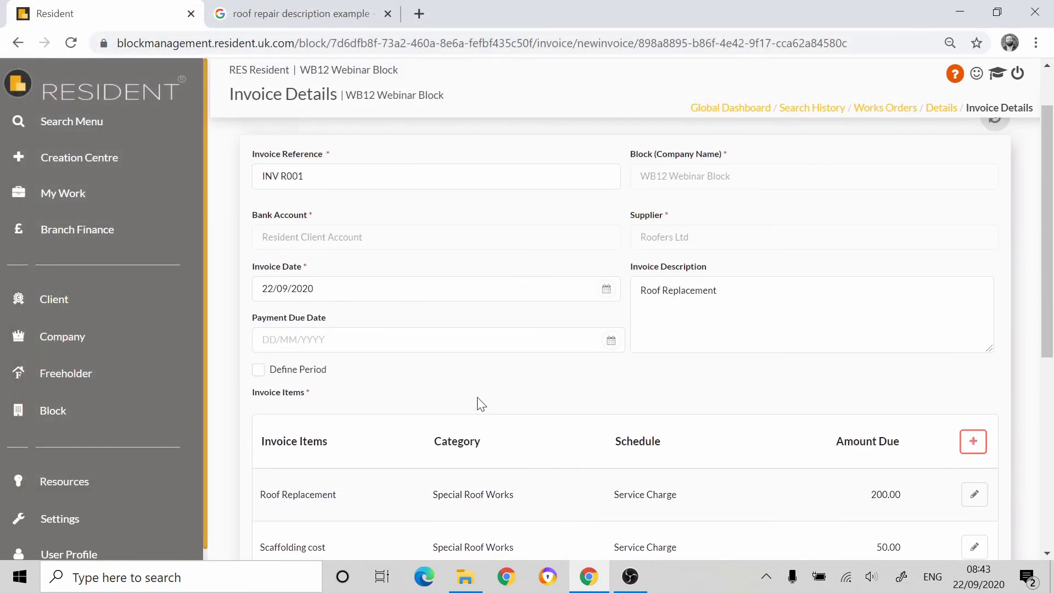
scroll(482, 405, "down", 7)
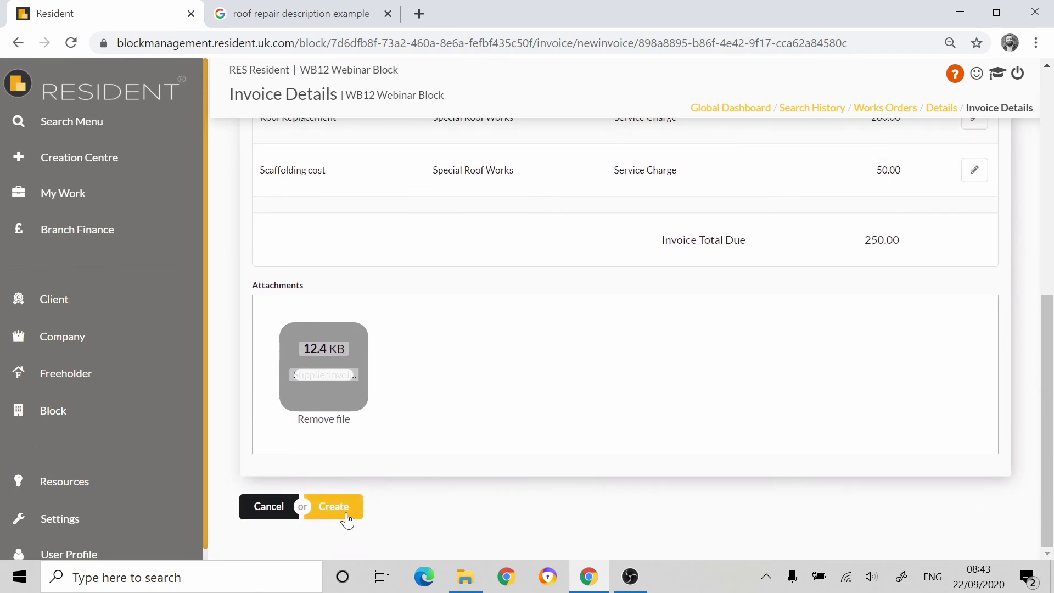
left_click(346, 514)
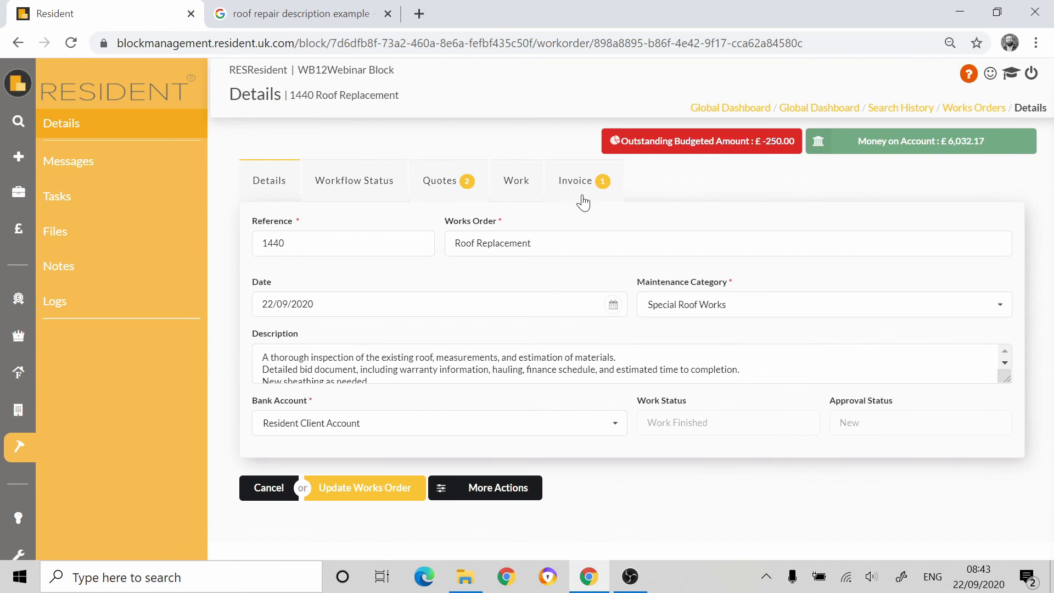
Check the new Roofers Ltd invoice in the works order's invoices and among the block's pending supplier invoices, including its reference and outstanding amount.
left_click(584, 202)
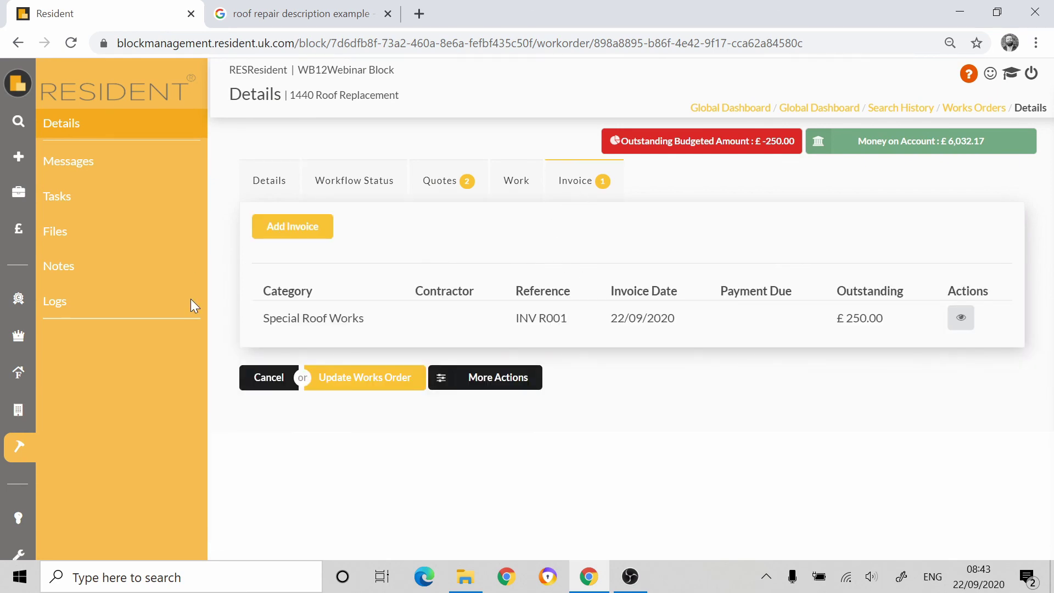
left_click_drag(515, 318, 568, 319)
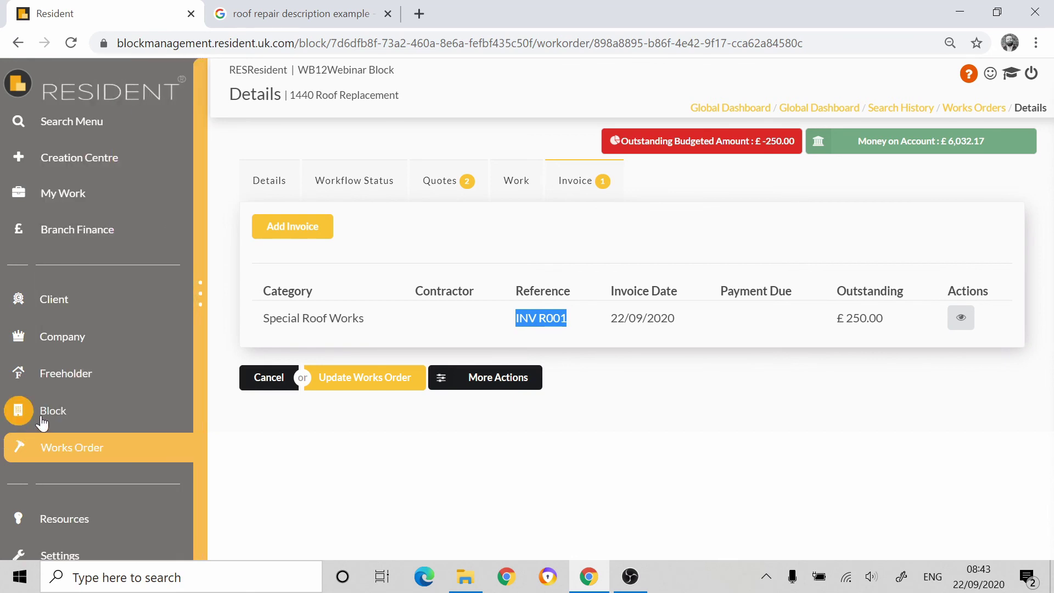
left_click(11, 419)
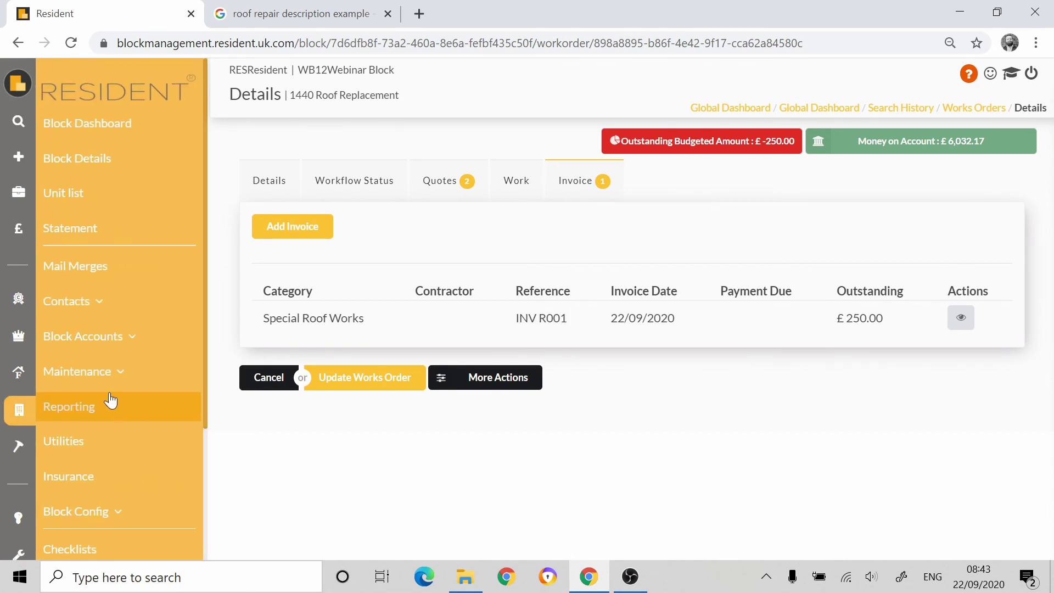
left_click(107, 377)
left_click(100, 478)
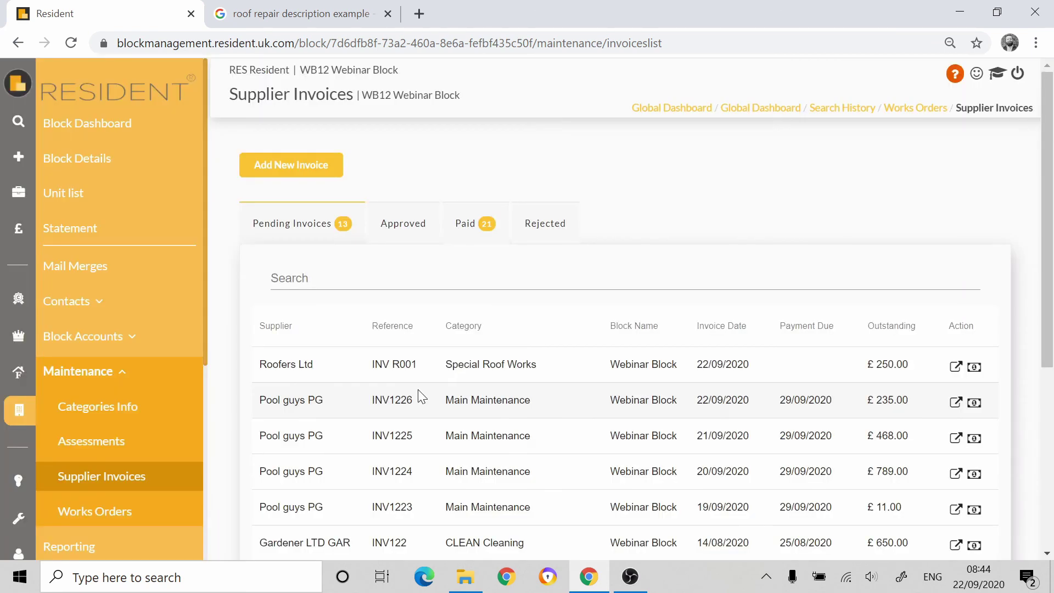
left_click_drag(368, 366, 427, 365)
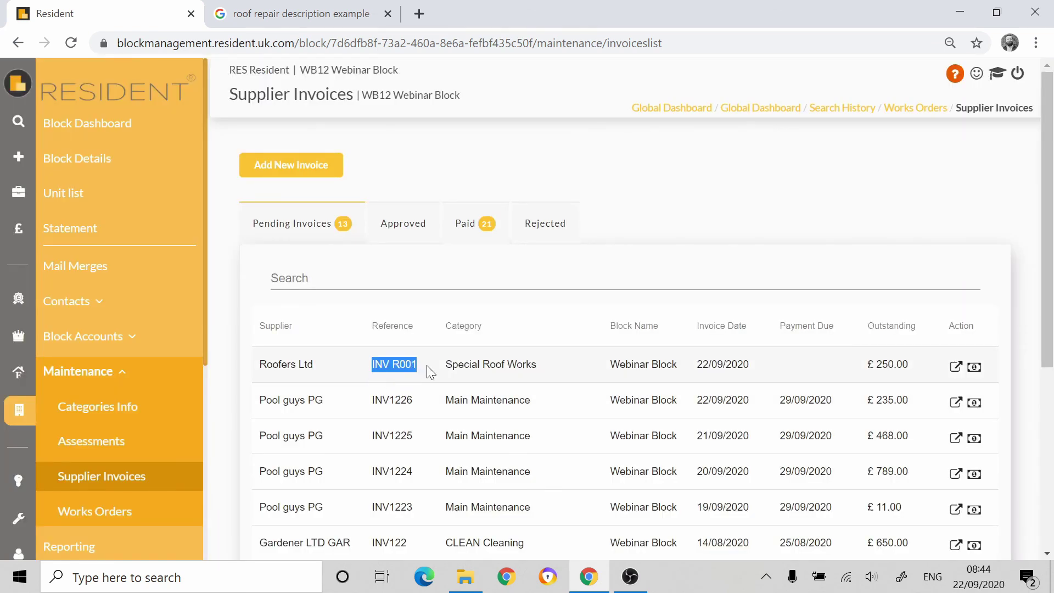
left_click_drag(867, 365, 915, 371)
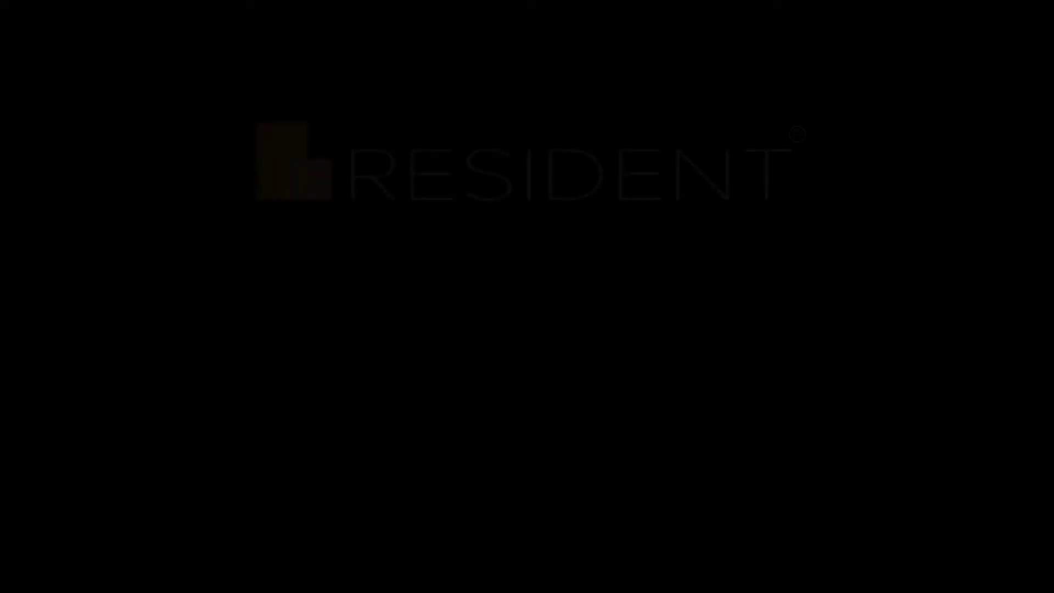